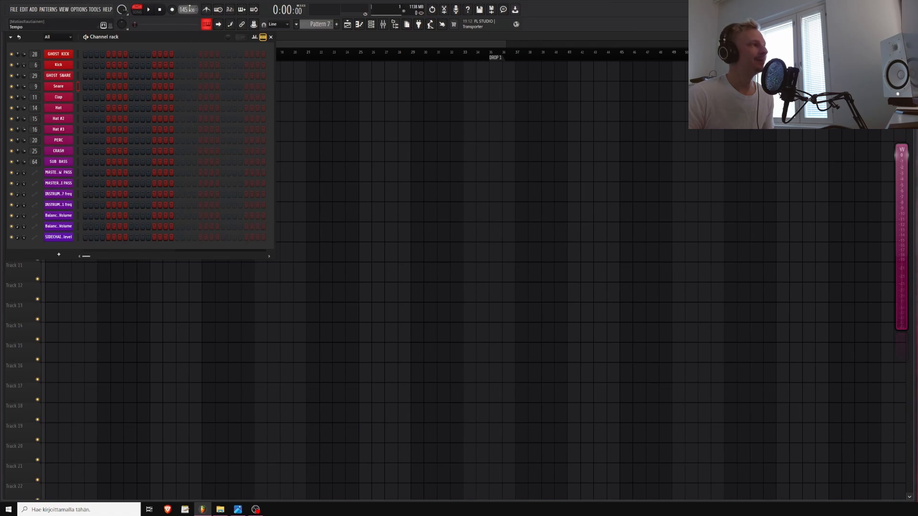
- Set the project tempo to 150 BPM
scroll(192, 10, "up", 5)
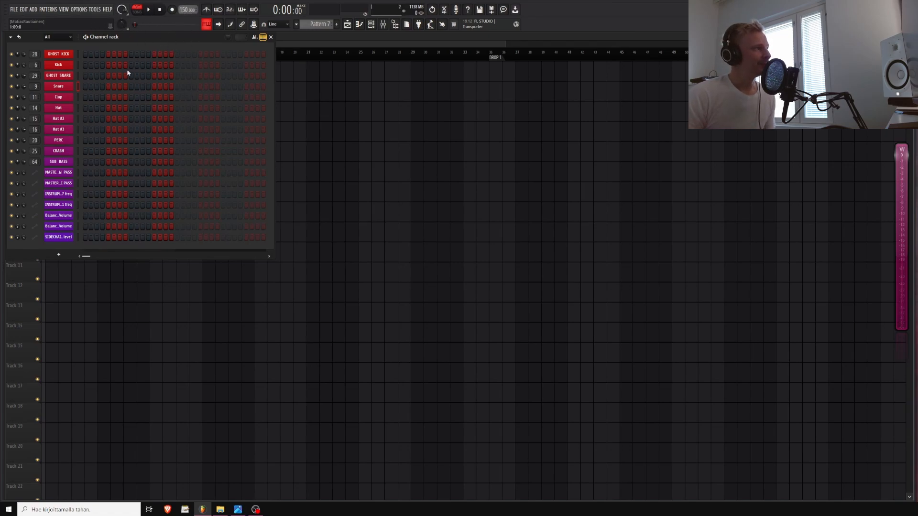
scroll(185, 10, "down", 3)
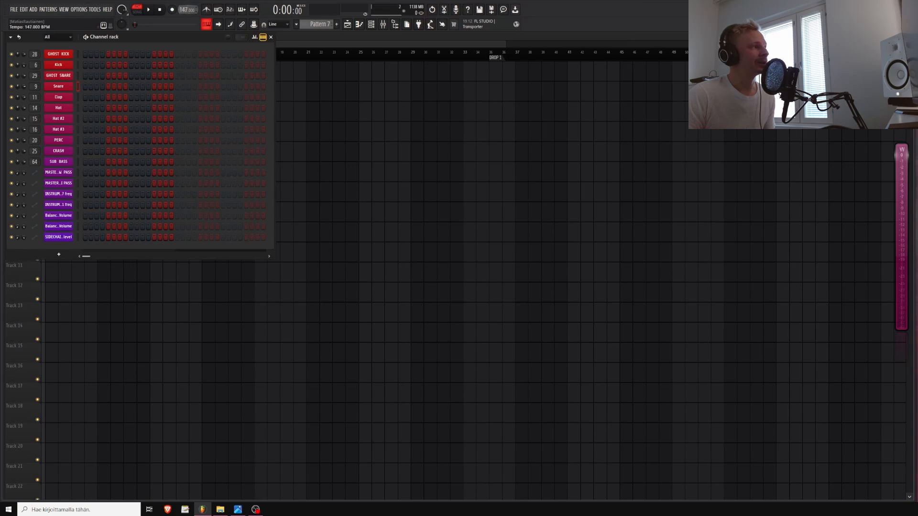
scroll(187, 10, "down", 1)
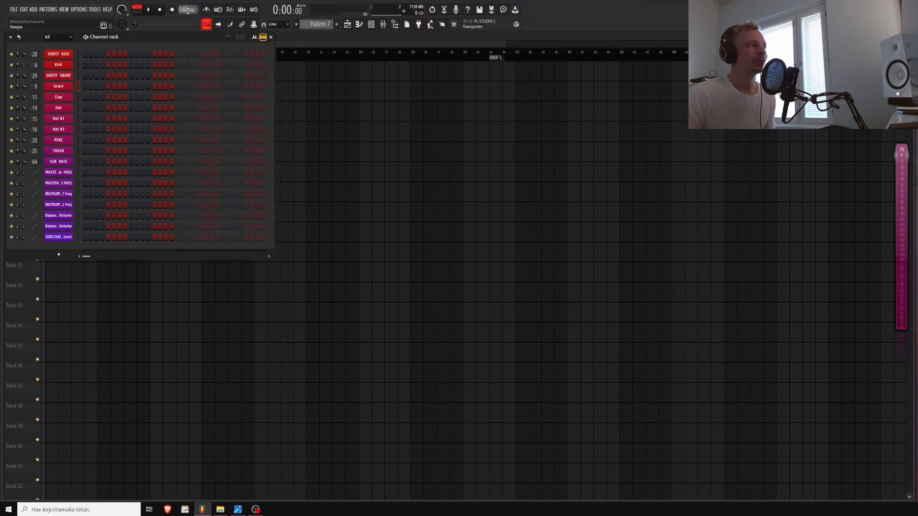
scroll(186, 10, "up", 7)
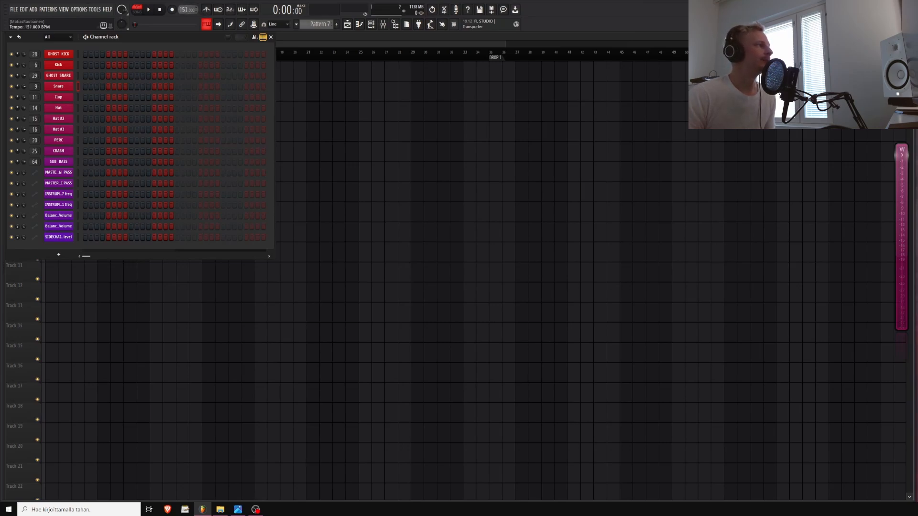
scroll(185, 10, "down", 1)
- Audition a range of kick samples in the Kicks folder of the Cataclysm EDM Drum Sample Pack
key("alt+F8")
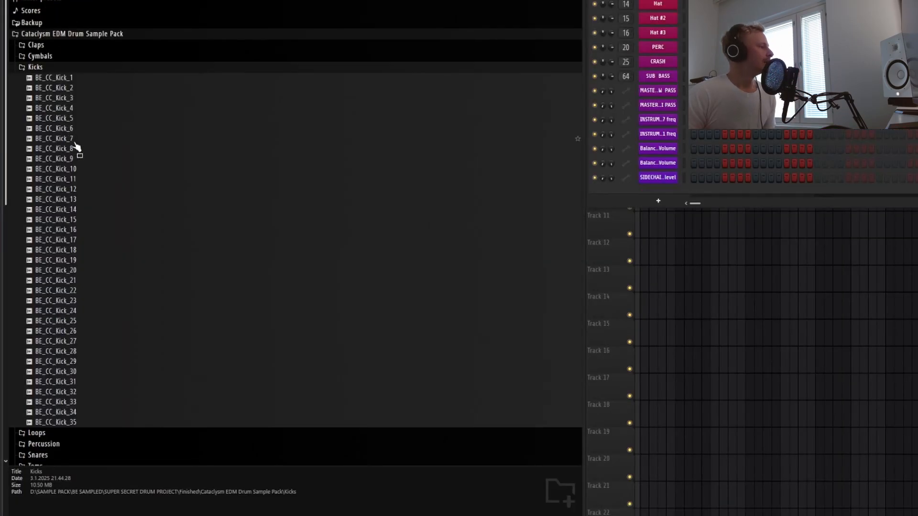
left_click(67, 179)
left_click(70, 203)
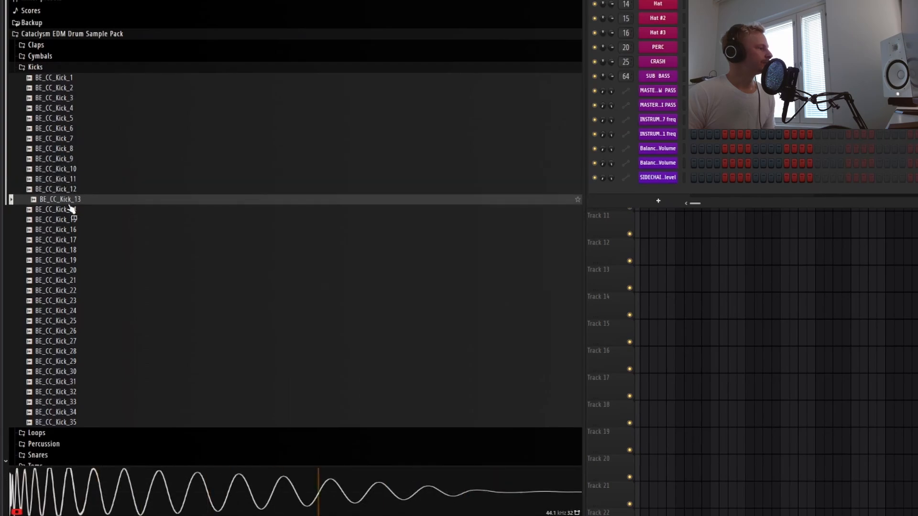
left_click(61, 240)
left_click(75, 302)
left_click(85, 219)
left_click(63, 170)
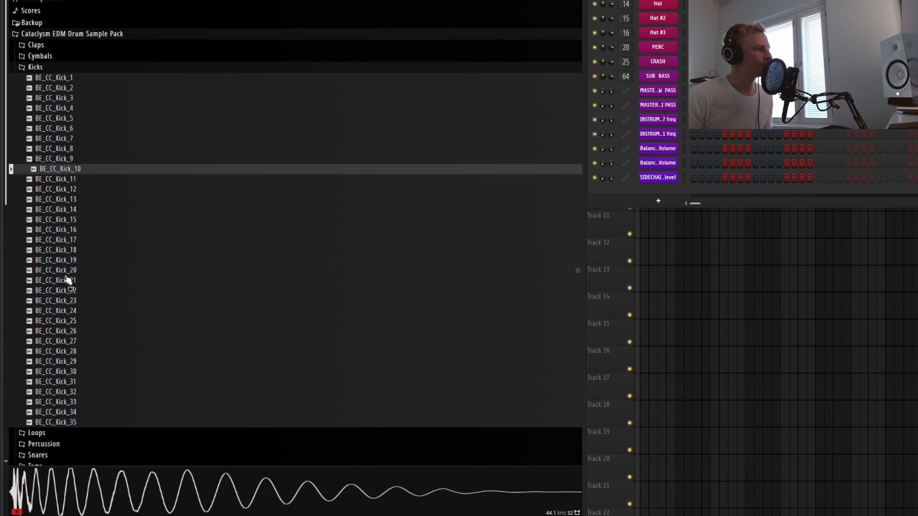
left_click(61, 89)
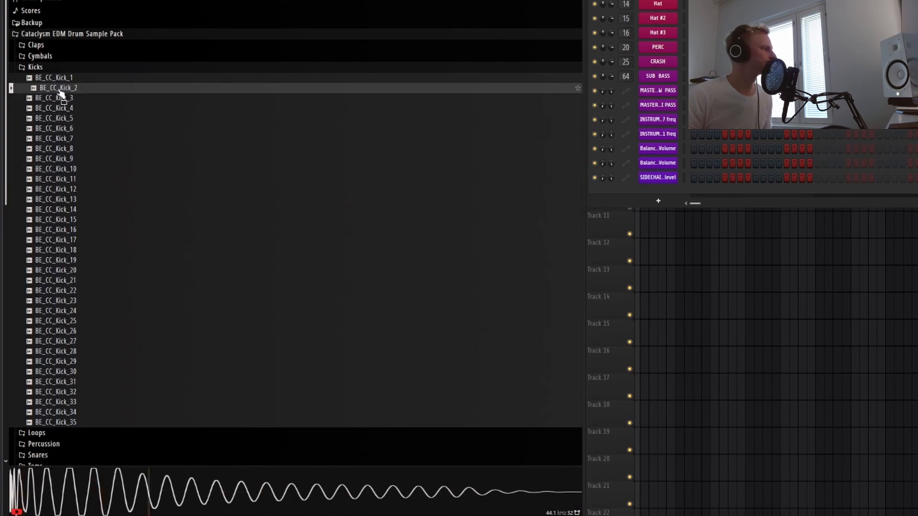
left_click(64, 79)
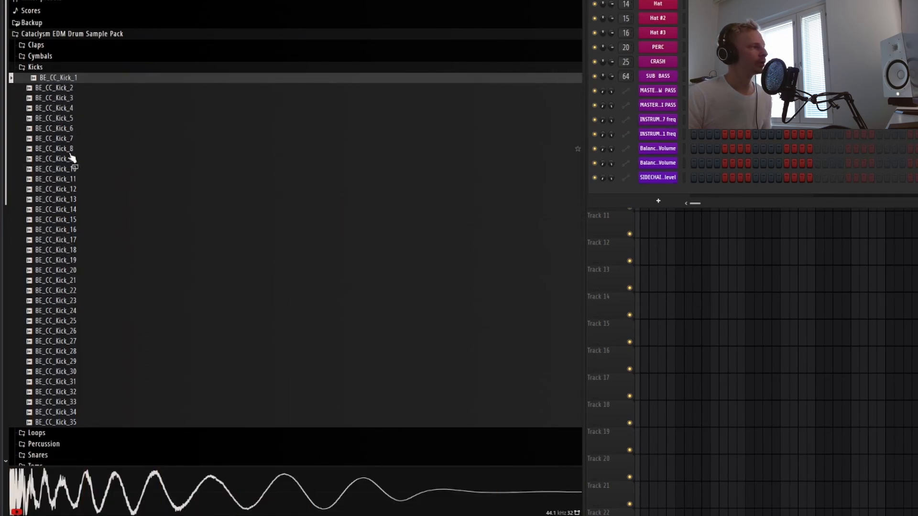
left_click(70, 251)
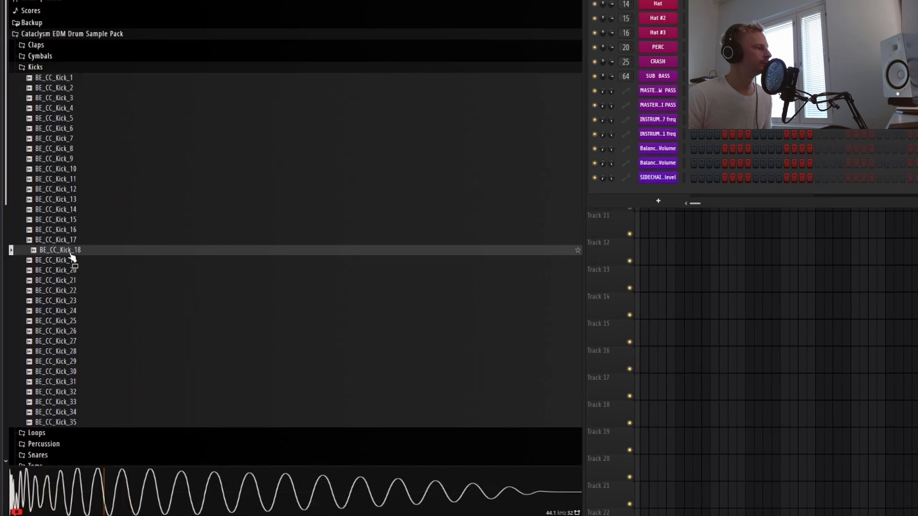
left_click(63, 321)
left_click(60, 353)
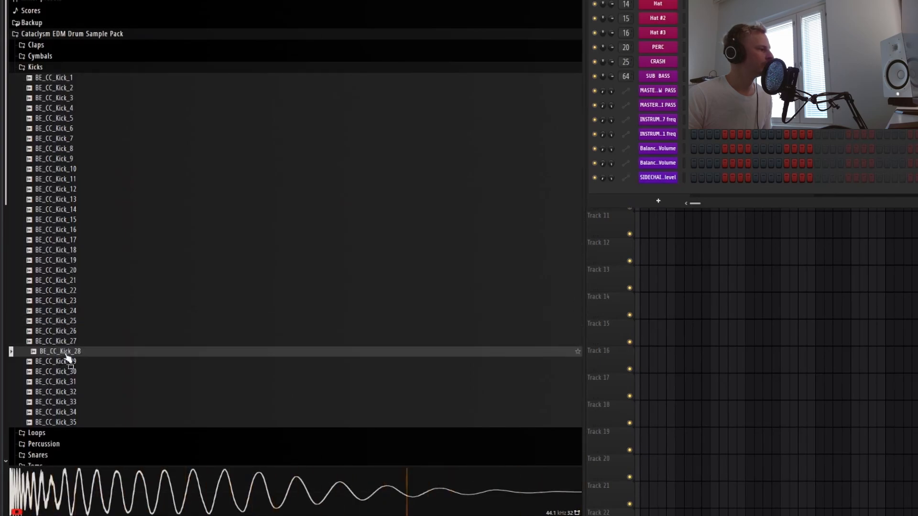
- Load BE_CC_Kick_1 into the Kick channel and place kick hits on the first step of both bars
left_click(69, 79)
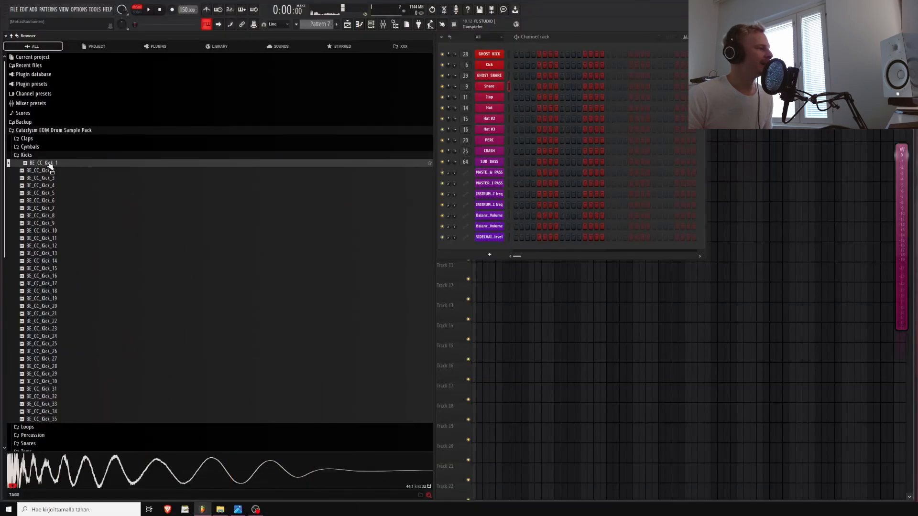
left_click_drag(50, 165, 59, 66)
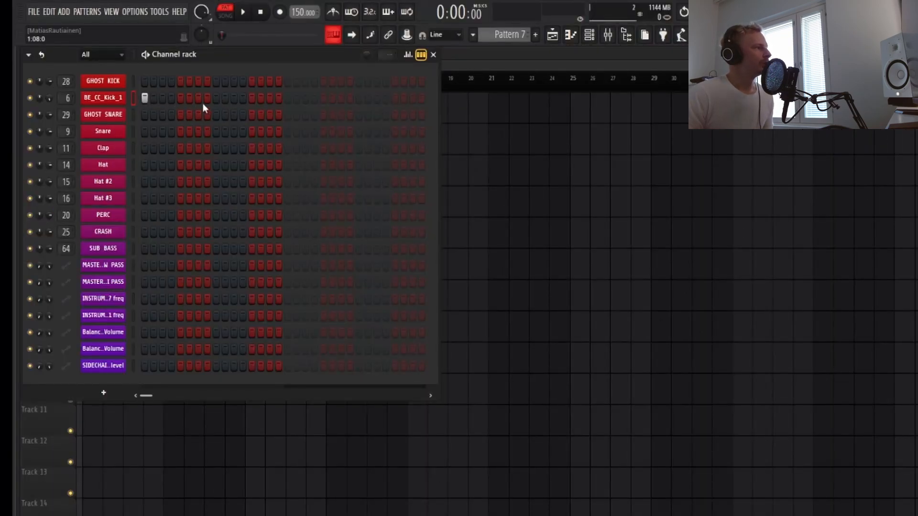
left_click(287, 98)
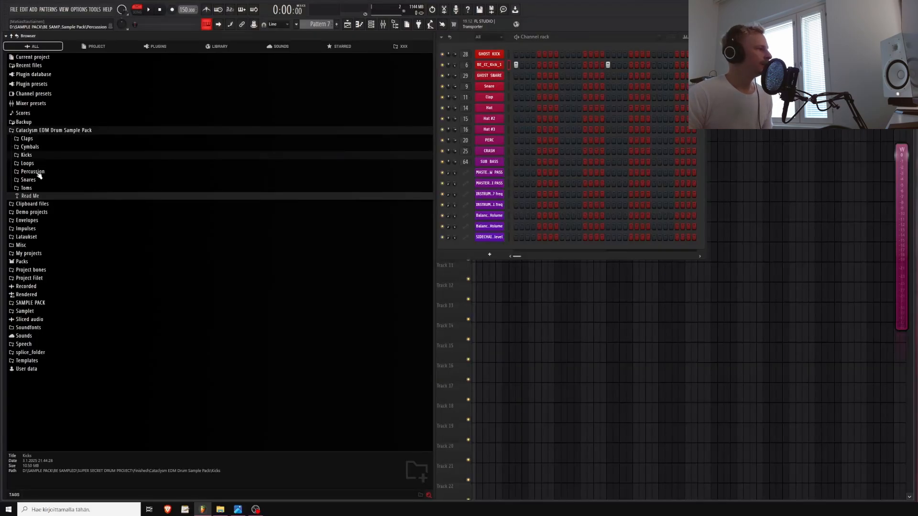
- Audition several snare samples in the Snares folder of the same sample pack
left_click(36, 175)
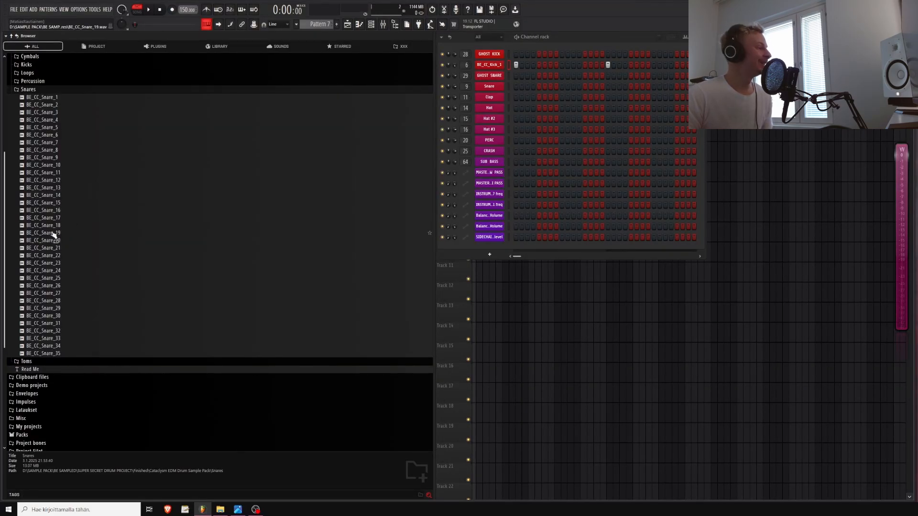
left_click(42, 210)
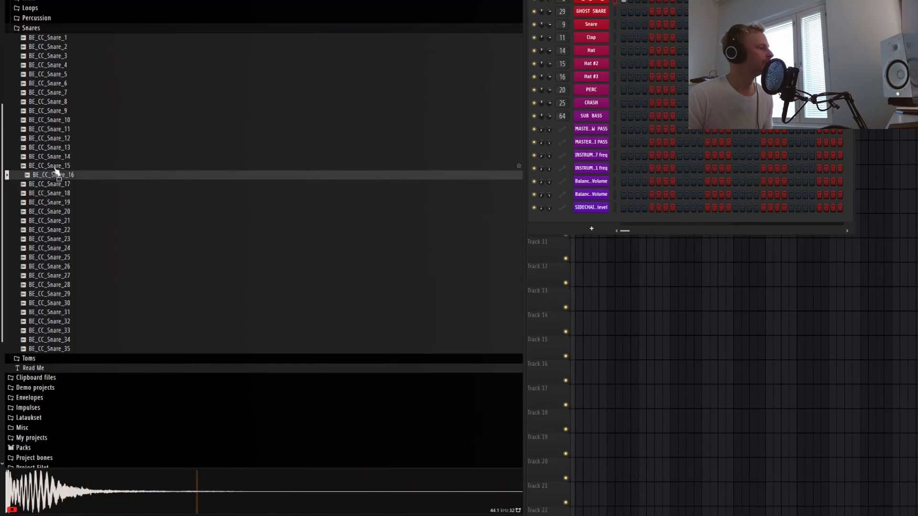
left_click(60, 111)
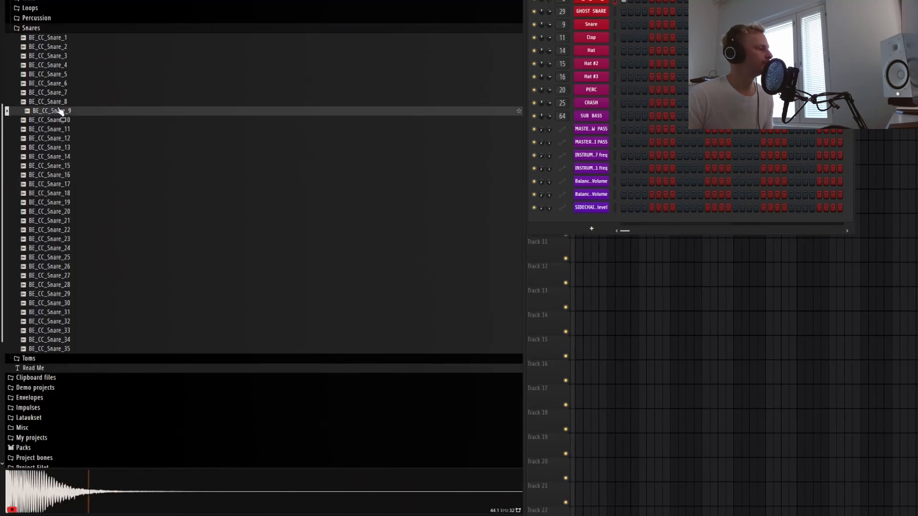
left_click(54, 202)
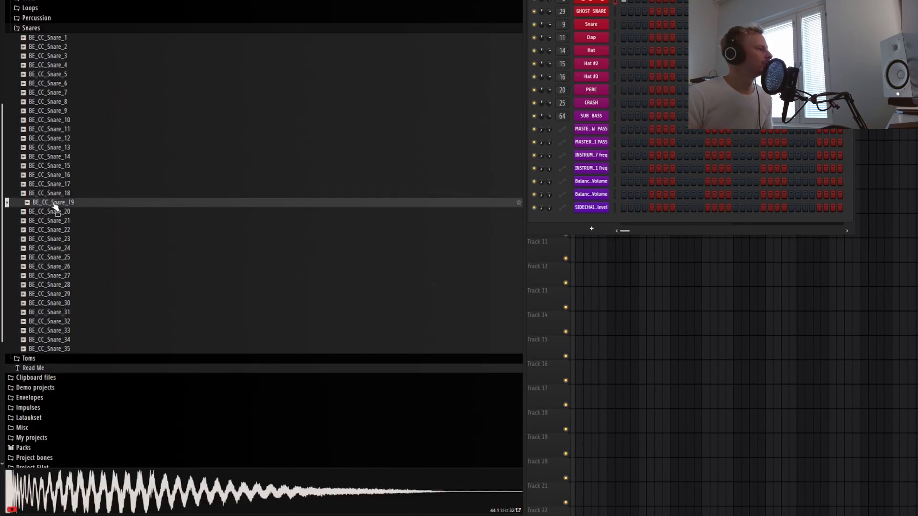
left_click(34, 213)
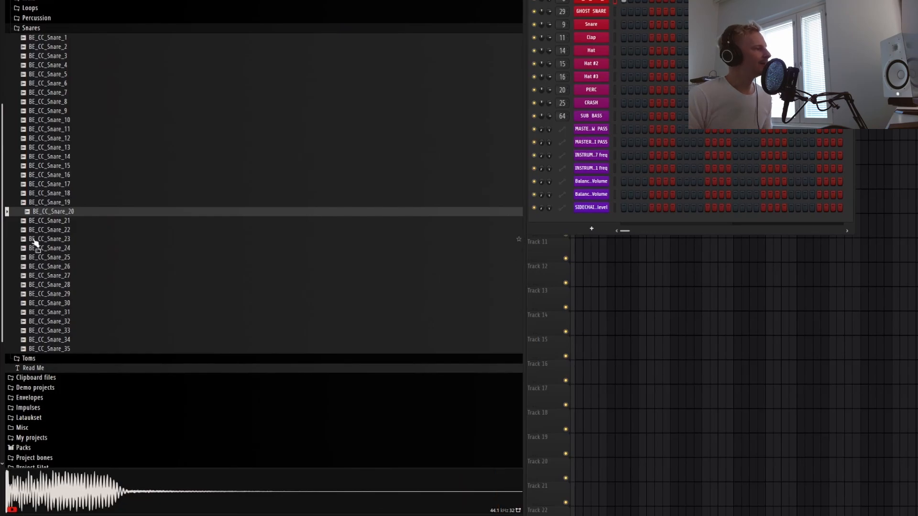
left_click(48, 222)
left_click(71, 166)
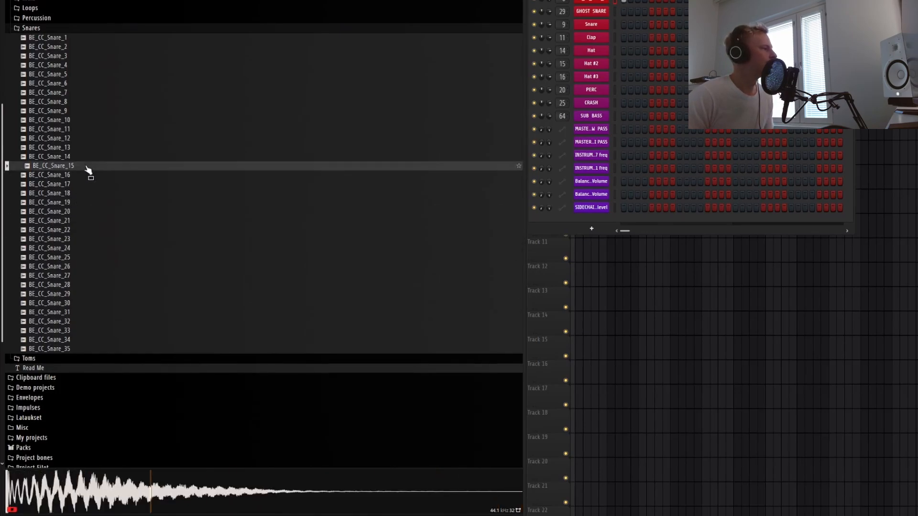
left_click(65, 205)
- Load BE_CC_Snare_21 into the Snare channel, replacing its current sample
left_click(58, 221)
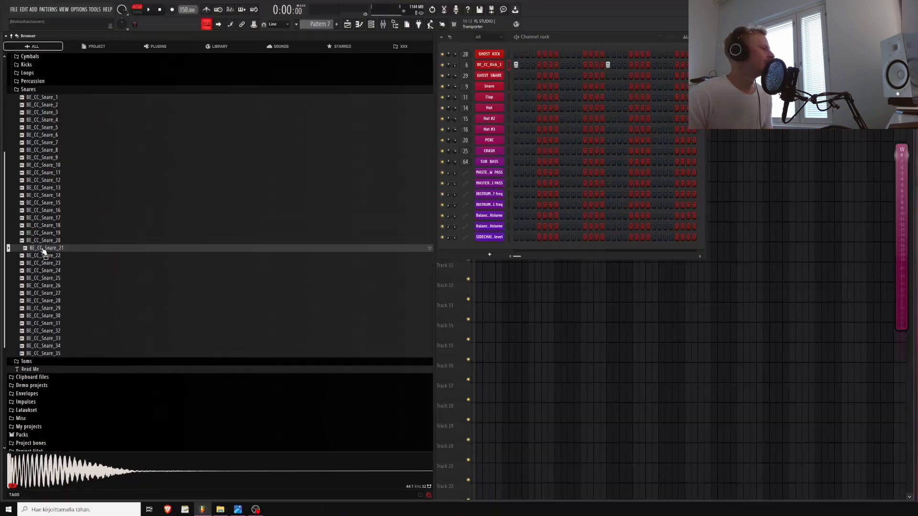
key("alt+F8")
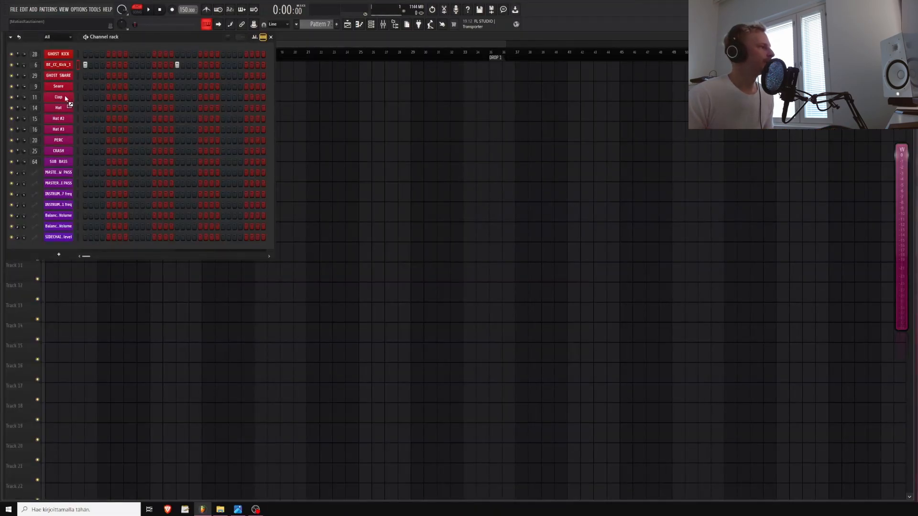
left_click_drag(66, 98, 60, 86)
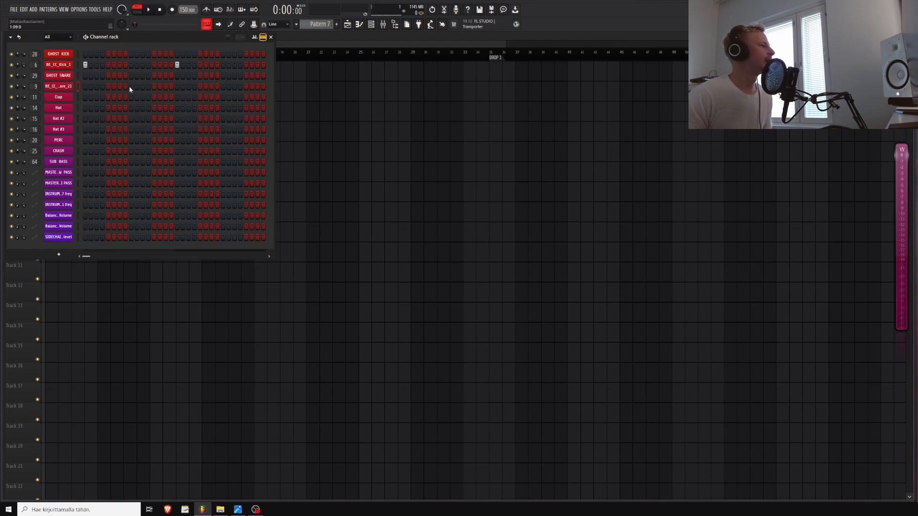
- Place snare hits on the ninth step of both bars and play the pattern
left_click(223, 87)
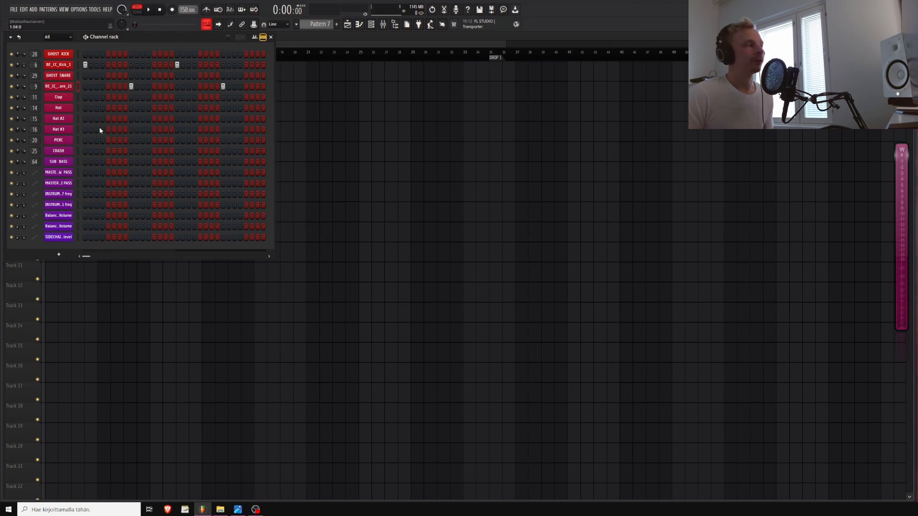
key("space")
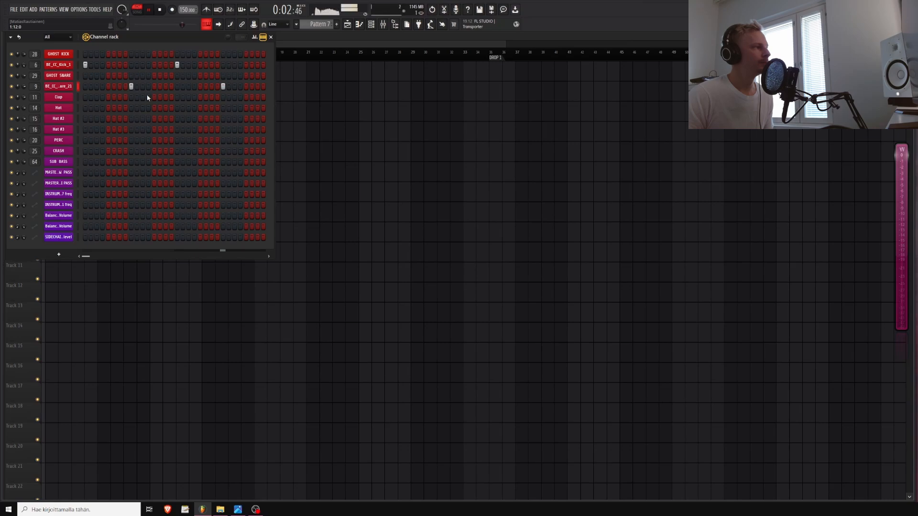
key("space")
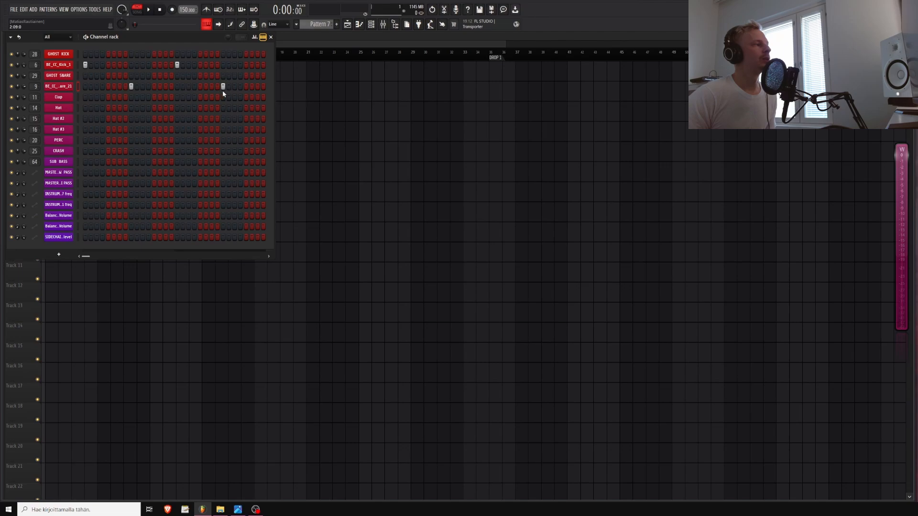
- Try moving the second bar's kick from its first step to its fifth step and play the pattern
left_click(177, 65)
left_click(200, 65)
key("space")
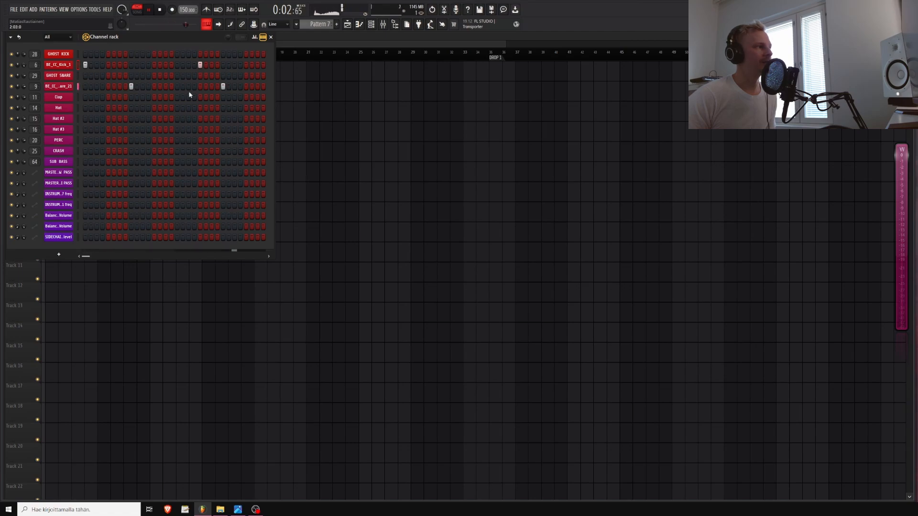
key("space")
left_click(200, 65)
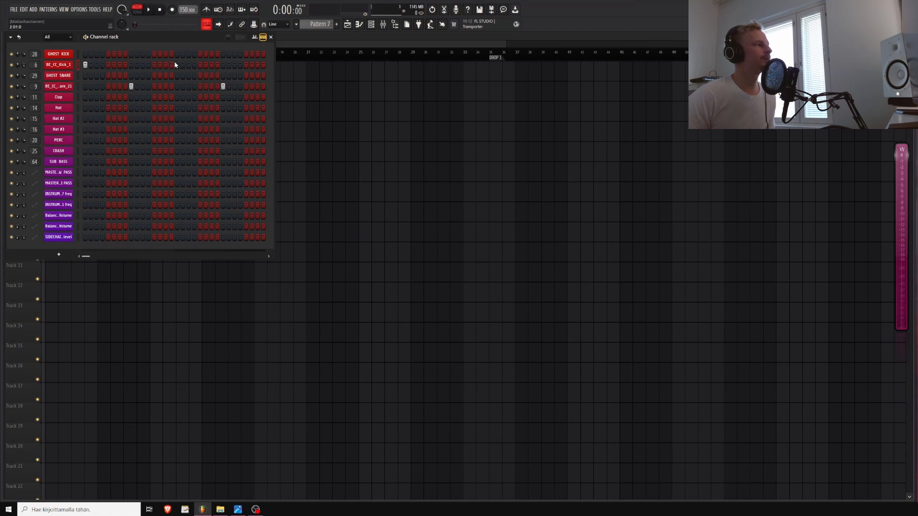
left_click(177, 65)
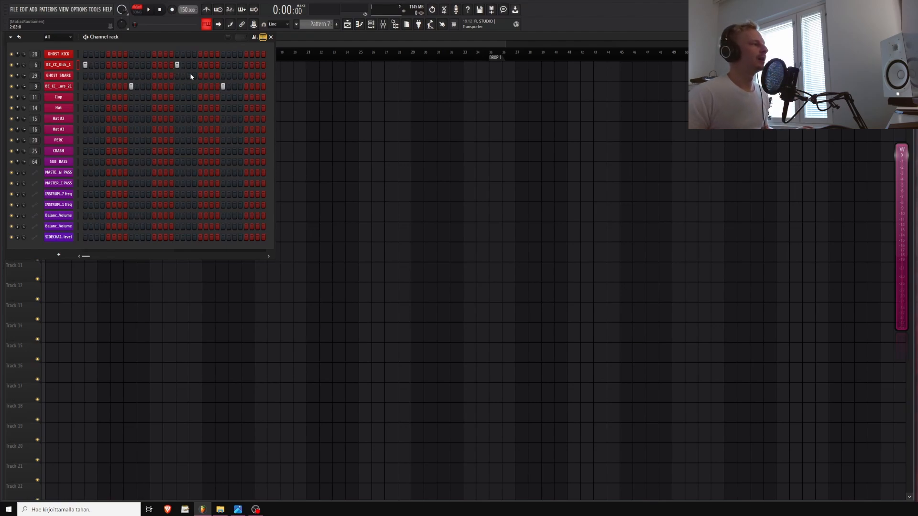
- Add another kick hit on the seventh step of the second bar and play the pattern
left_click(206, 66)
left_click(211, 65)
left_click(205, 65)
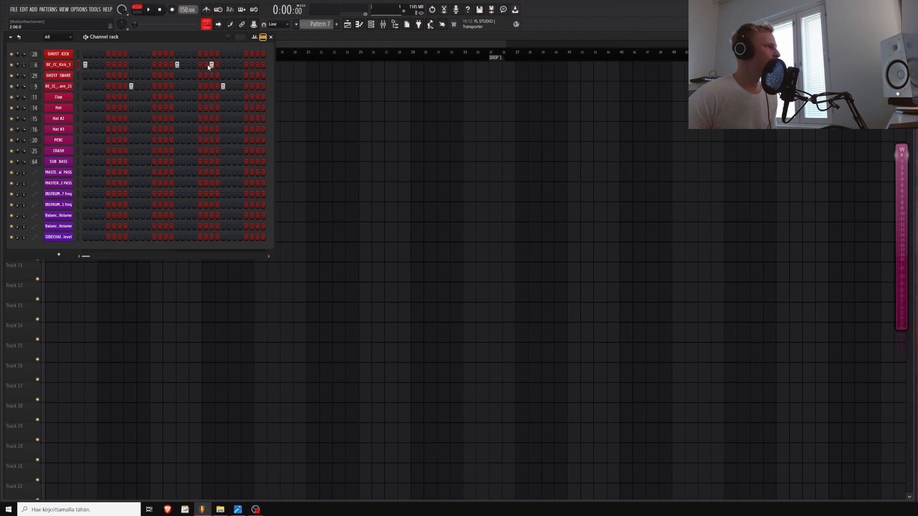
key("space")
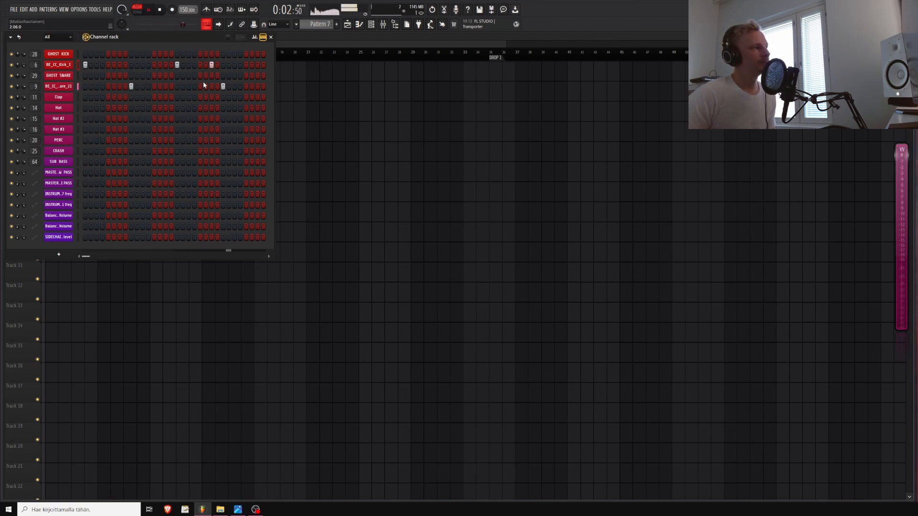
key("space")
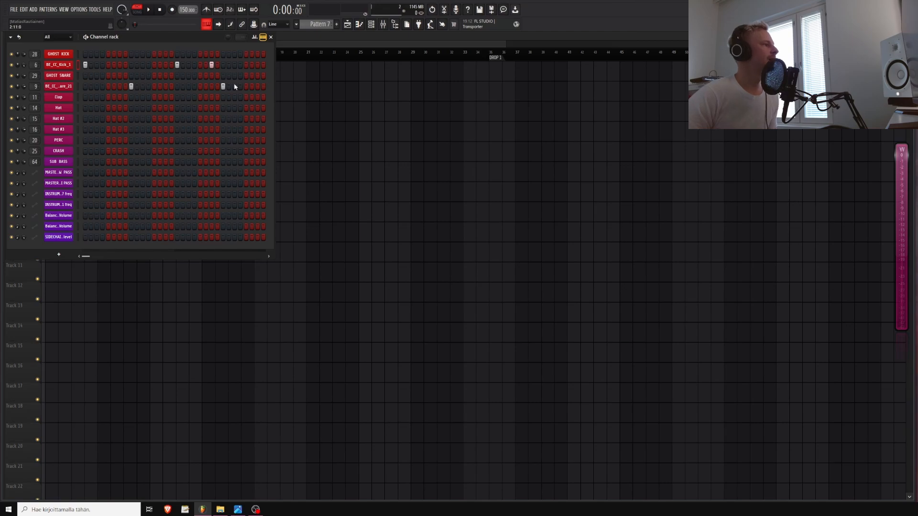
- Collapse the Snares folder and expand Cymbals, Hi Hats and Open in the Cataclysm sample pack
mouse_move(31, 114)
left_click(28, 89)
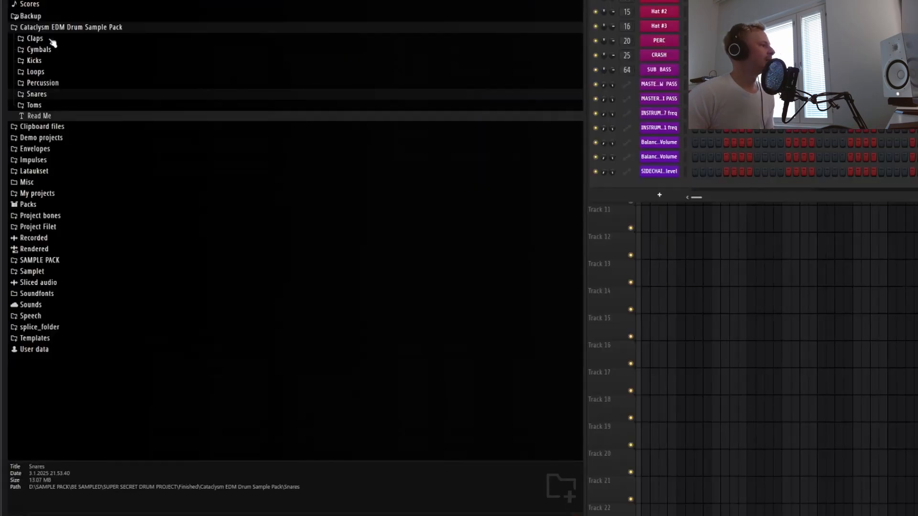
left_click(40, 50)
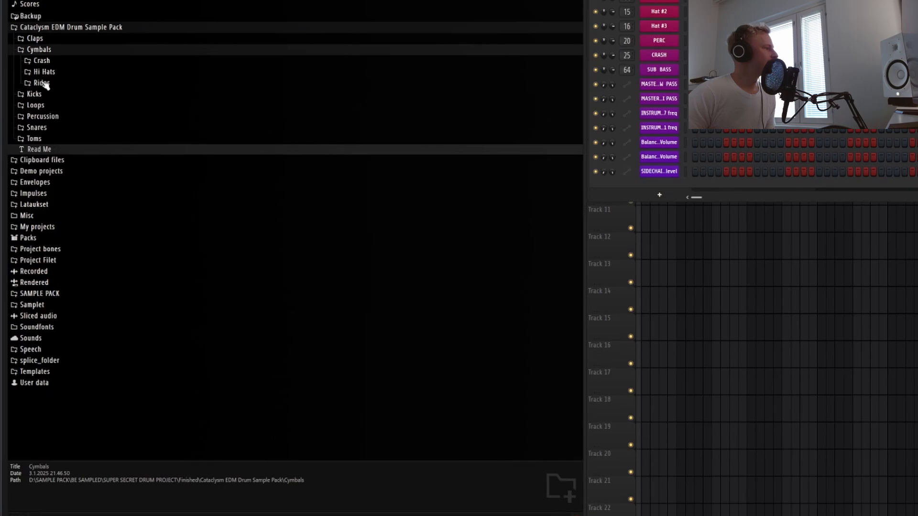
left_click(44, 75)
left_click(48, 95)
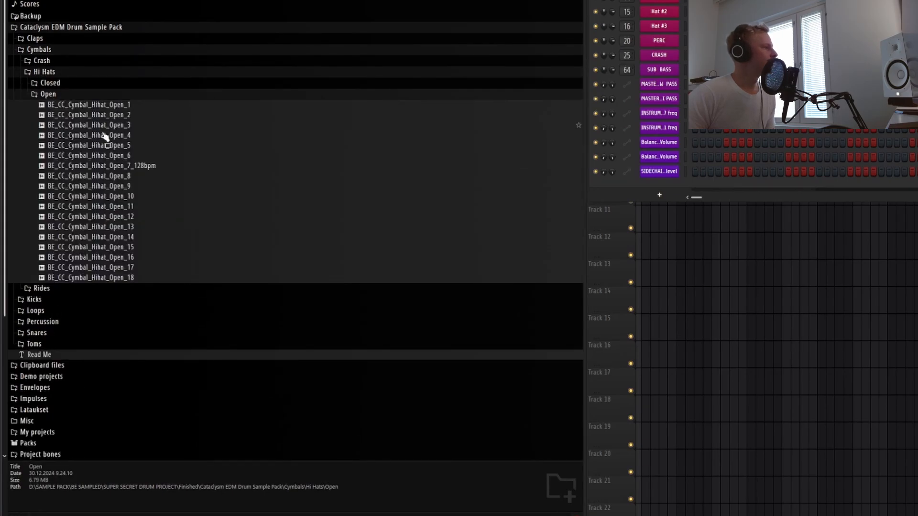
- Audition several open hi-hat samples and load BE_CC_Cymbal_Hihat_Open_8 into the Hat channel
left_click(103, 196)
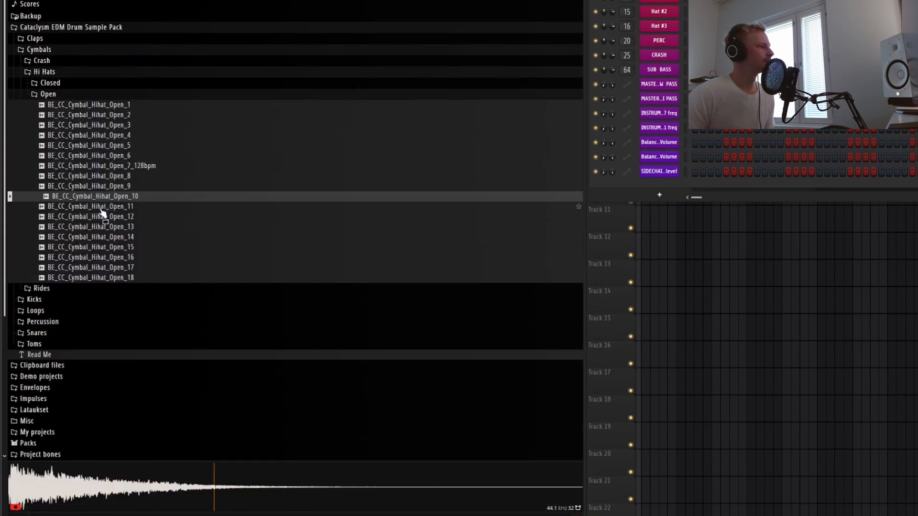
left_click(102, 207)
left_click(102, 218)
left_click(106, 247)
left_click(100, 137)
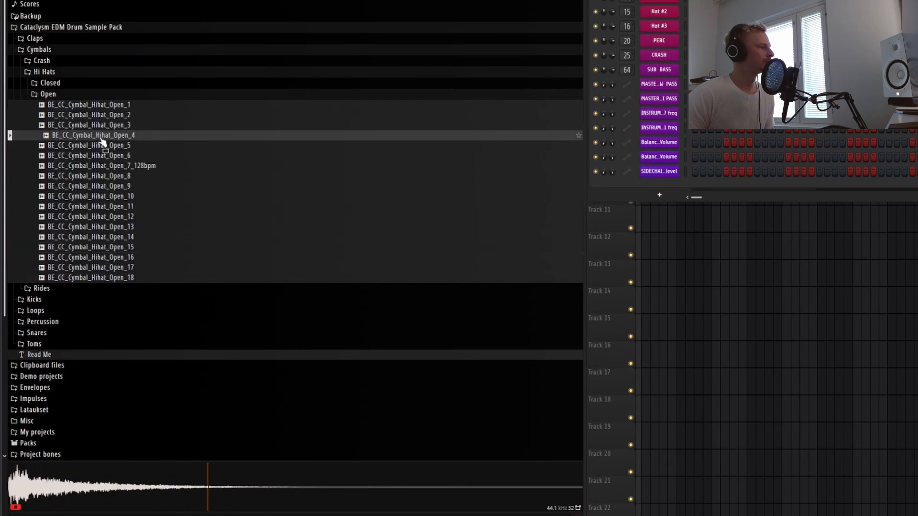
left_click(97, 177)
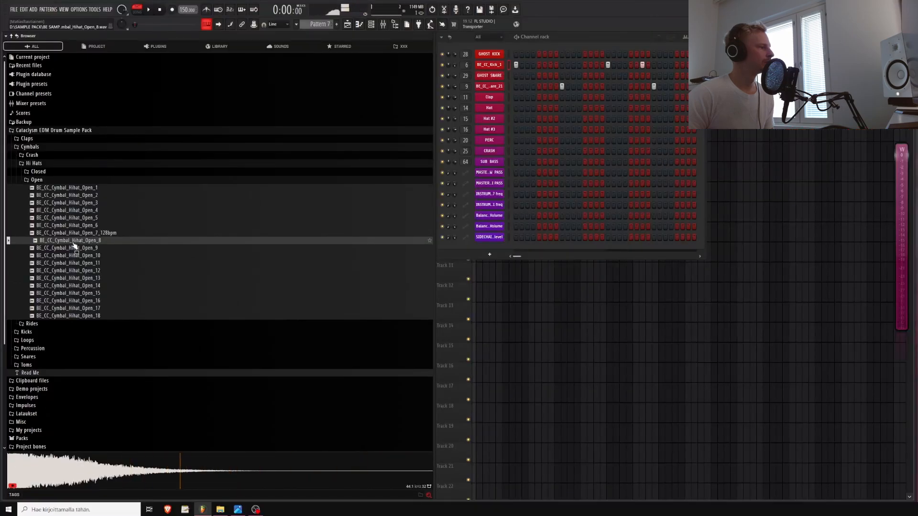
left_click_drag(97, 176, 554, 174)
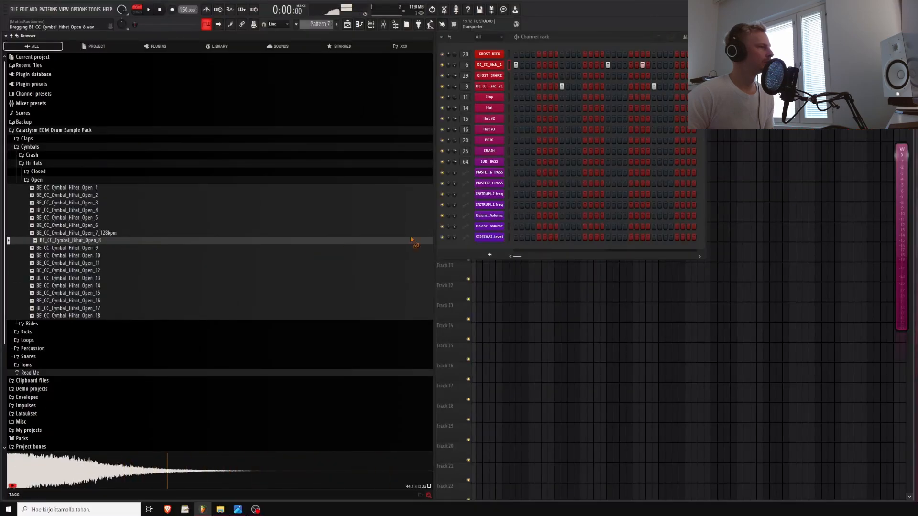
left_click_drag(411, 240, 60, 110)
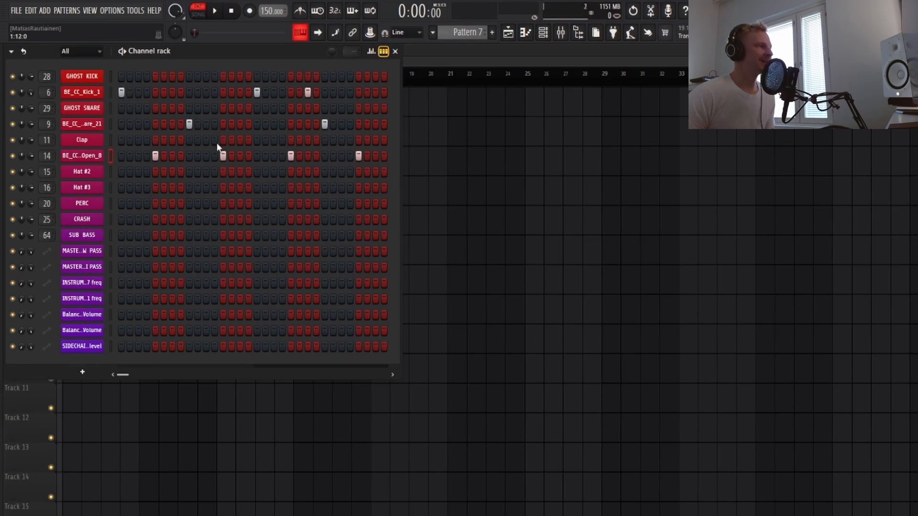
- Place Hihat_Open_8 hits on the fifth and thirteenth steps of both bars and play the pattern
key("space")
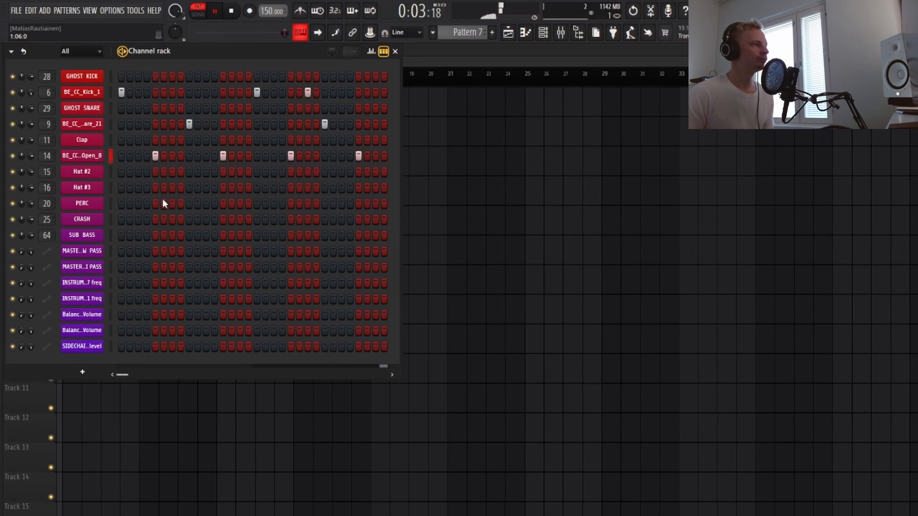
key("space")
- Audition more open hi-hats and load BE_CC_Cymbal_Hihat_Open_6 into the Hat #2 channel
mouse_move(0, 182)
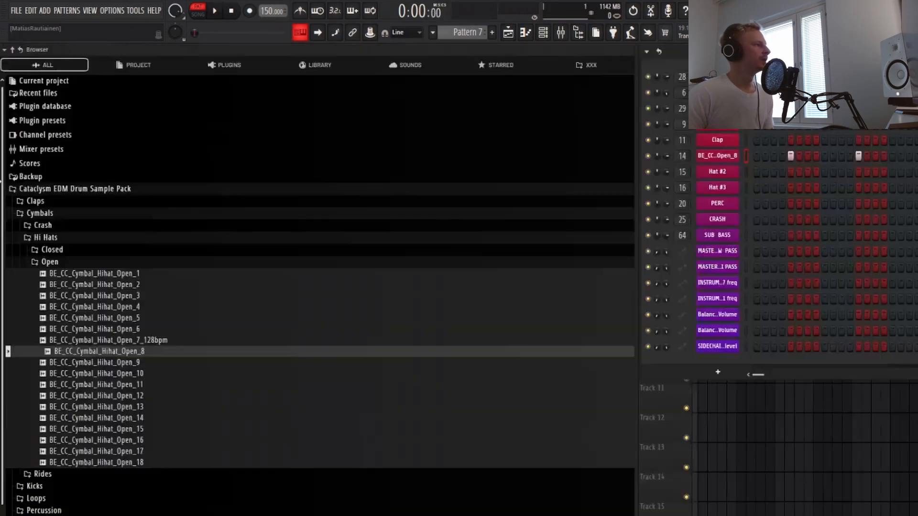
left_click(99, 362)
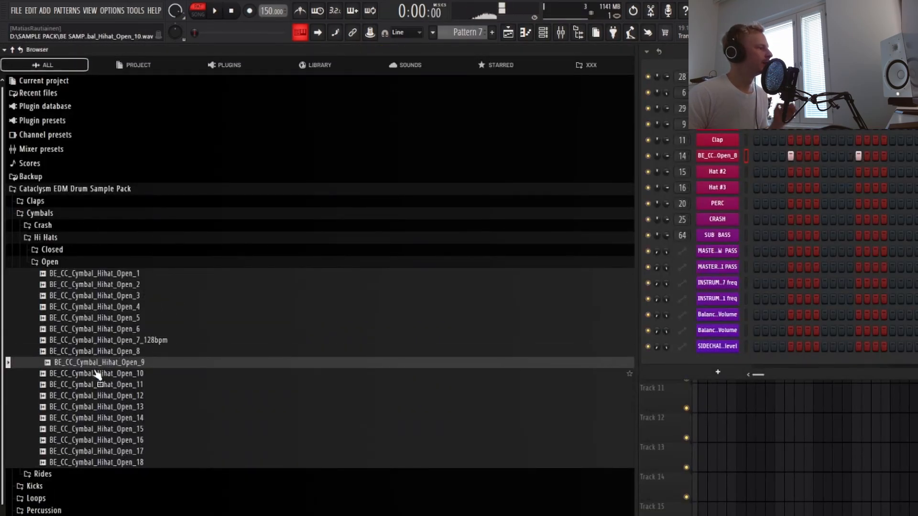
left_click(98, 318)
left_click(98, 329)
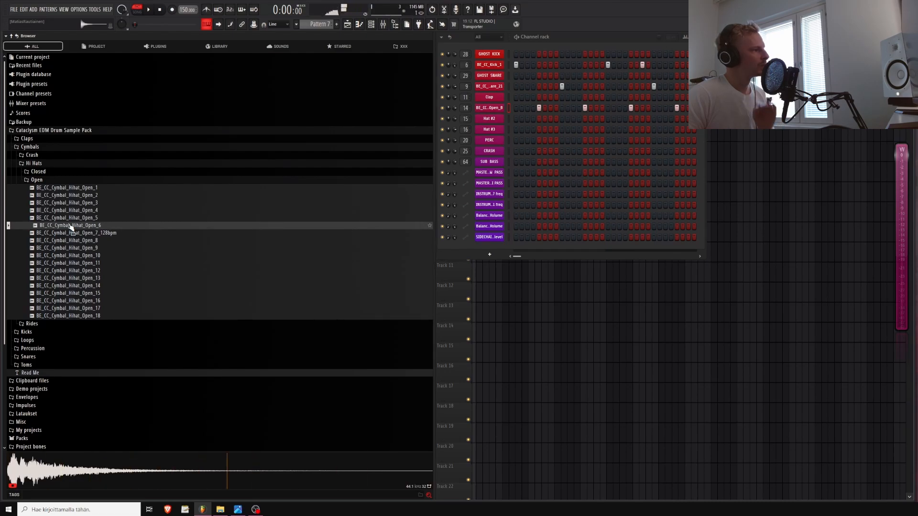
left_click(69, 241)
left_click(70, 226)
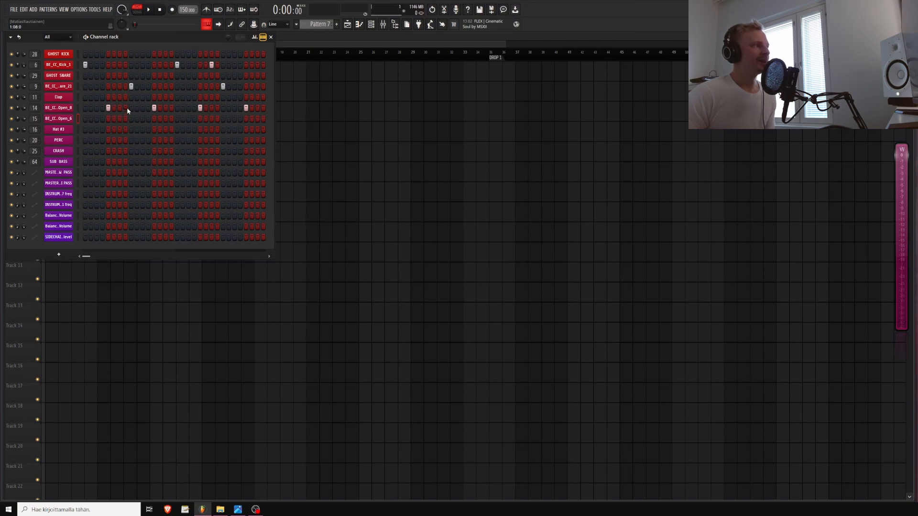
- Place Hihat_Open_6 hits on the third, seventh, eleventh and fifteenth steps of both bars and play the pattern
left_click(97, 119)
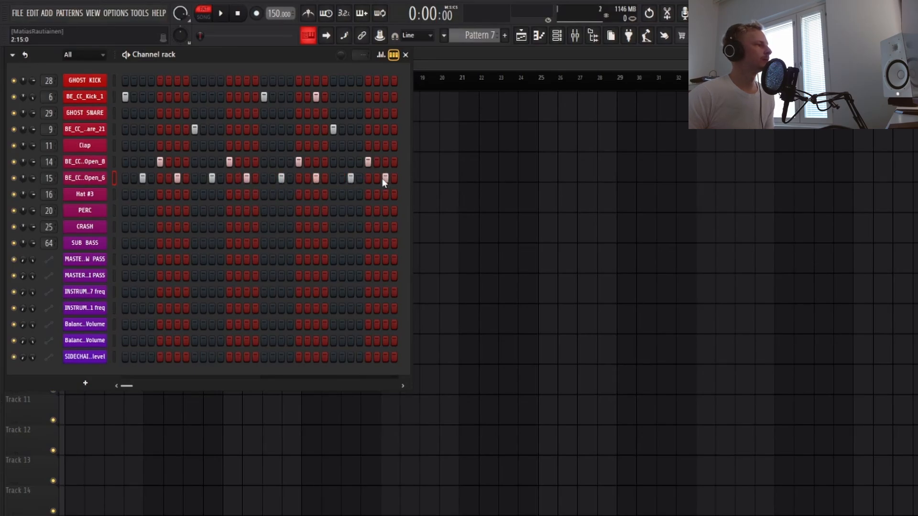
key("space")
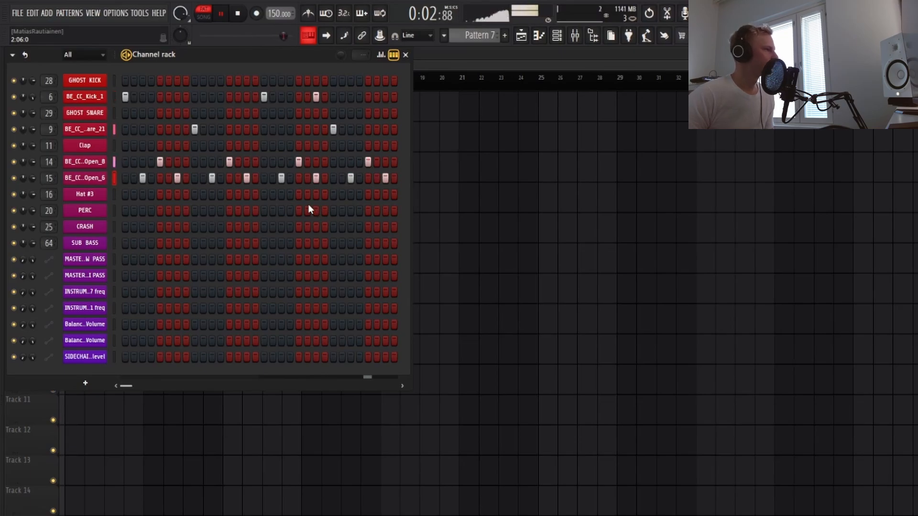
key("space")
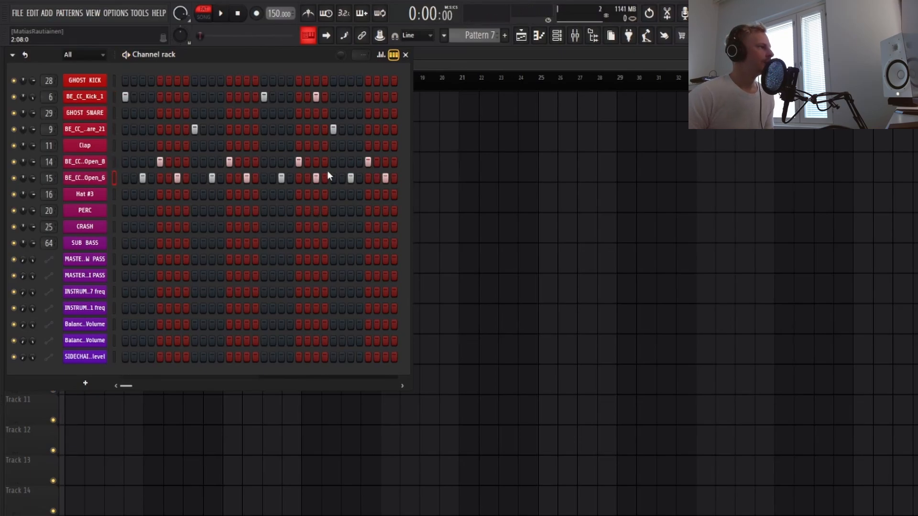
- Set the Hihat_Open_6 hits on the seventh and fifteenth steps of both bars to about 40 cents fine pitch and about 64% velocity
left_click(380, 54)
left_click(246, 308)
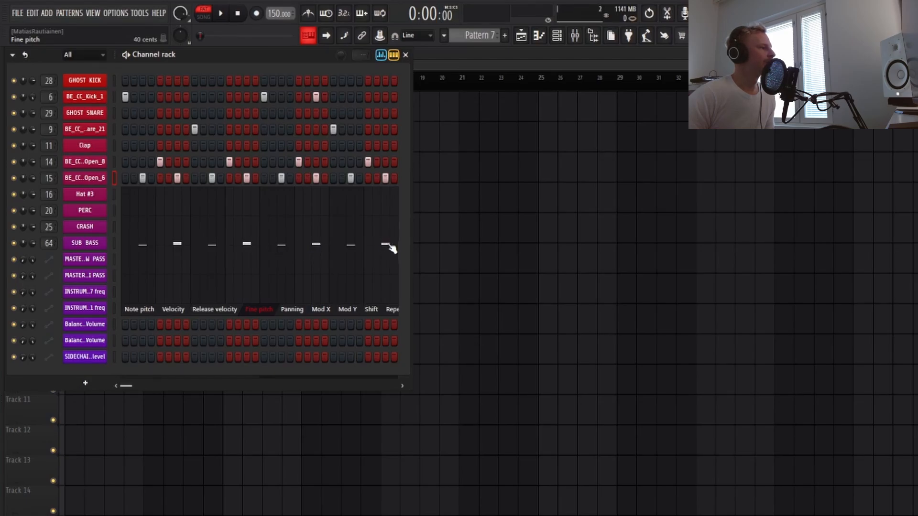
left_click(173, 309)
left_click(181, 230)
left_click(250, 230)
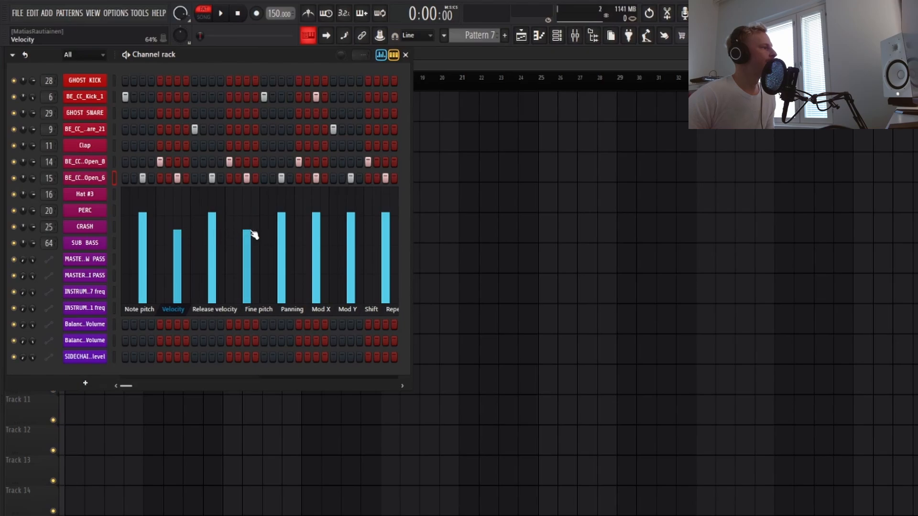
left_click(318, 231)
left_click(386, 230)
key("space")
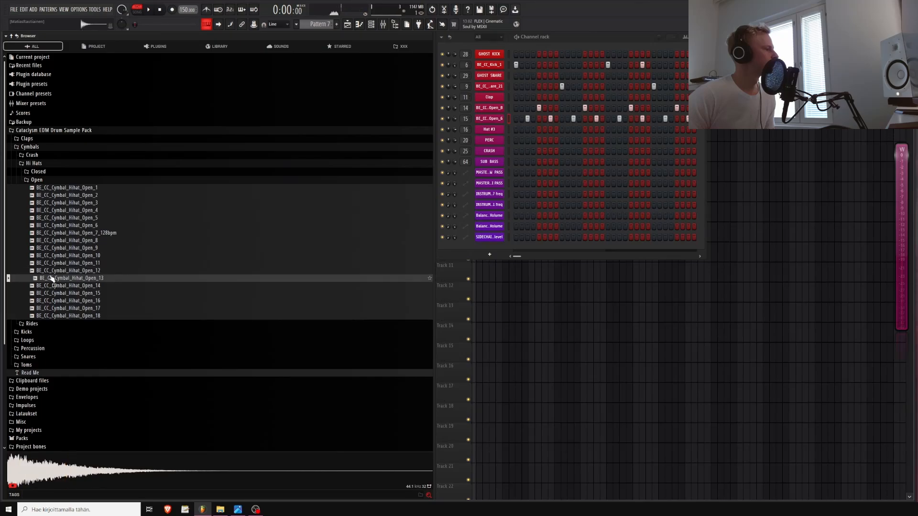
- Audition further open hi-hats and load BE_CC_Cymbal_Hihat_Open_3 into the Hat #3 channel
left_click(74, 211)
left_click(75, 203)
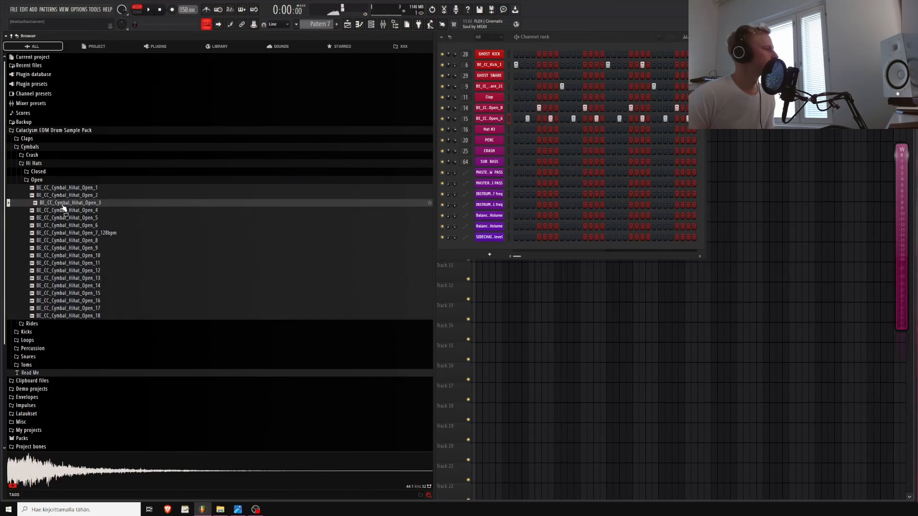
left_click_drag(62, 205, 64, 133)
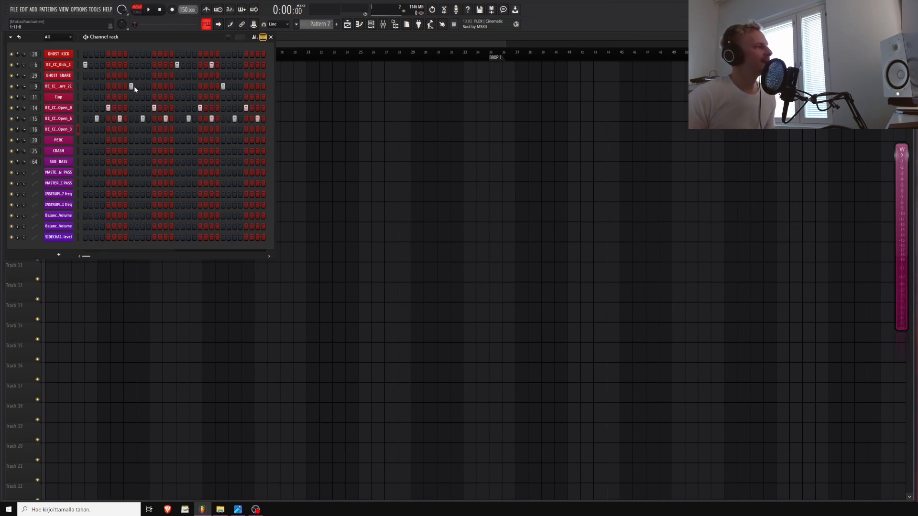
- Place Hihat_Open_3 hits on the first step of both bars and play the pattern
left_click(85, 129)
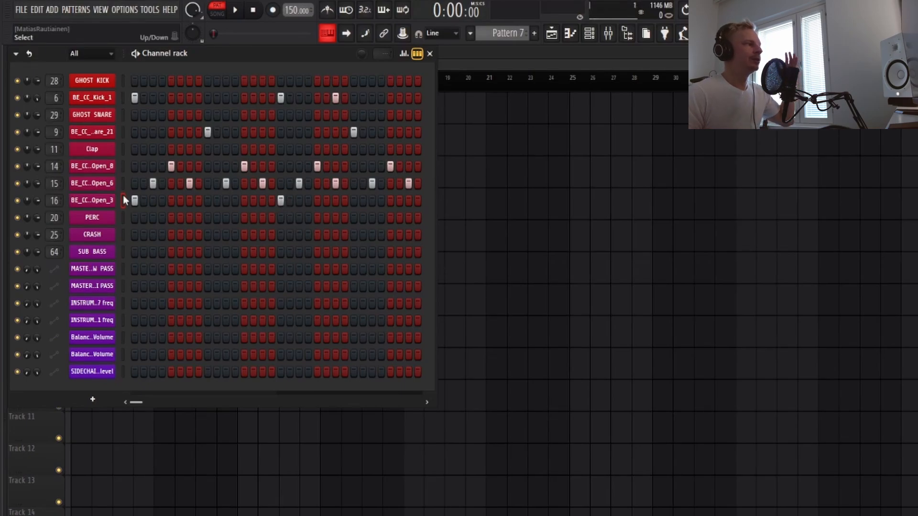
key("space")
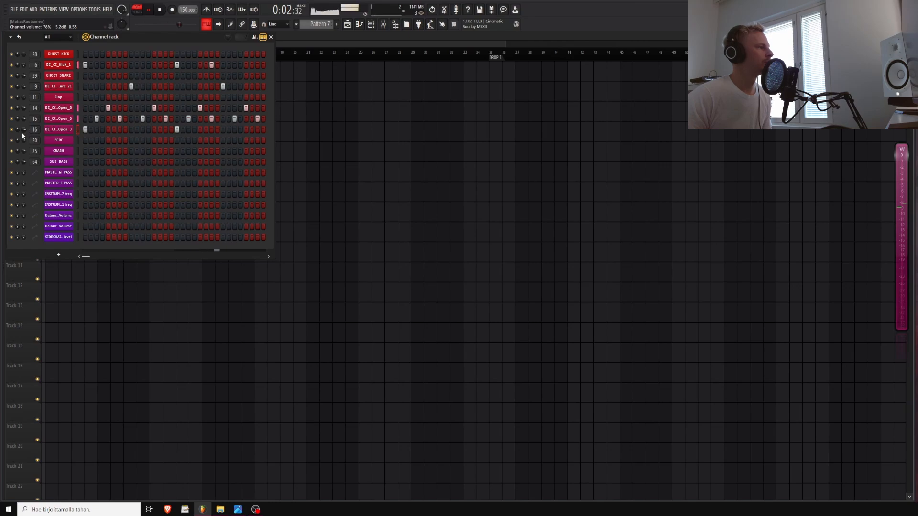
key("space")
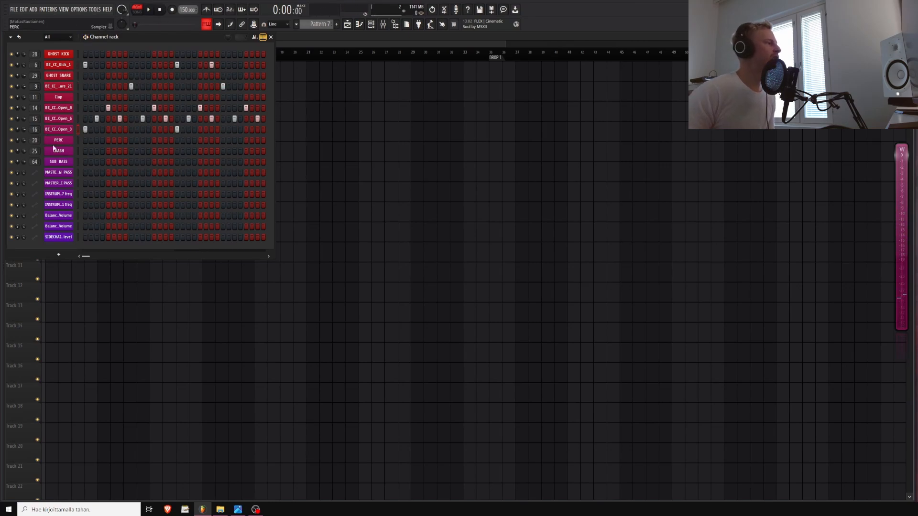
- Audition the pack's glitch percussion samples and add BE_CC_Percussion_Glitch_5 as a new channel below Hihat_Open_3
key("alt+F8")
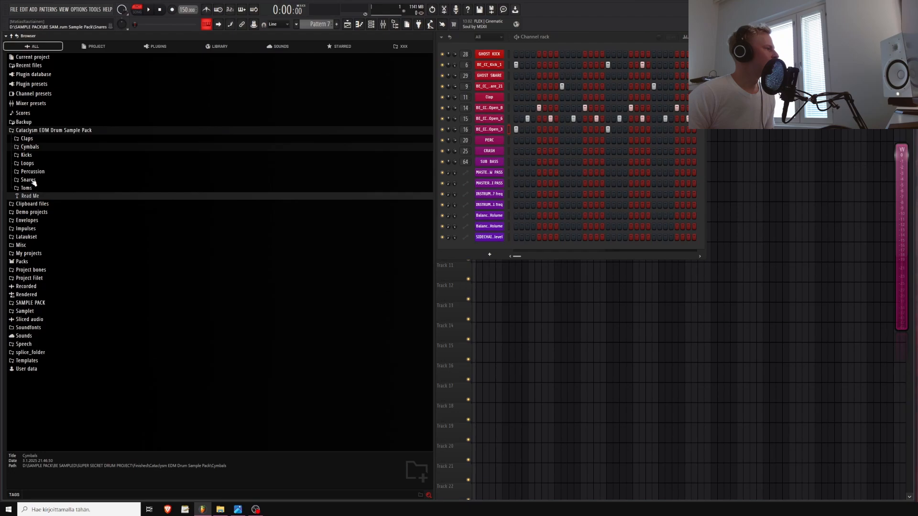
left_click(34, 172)
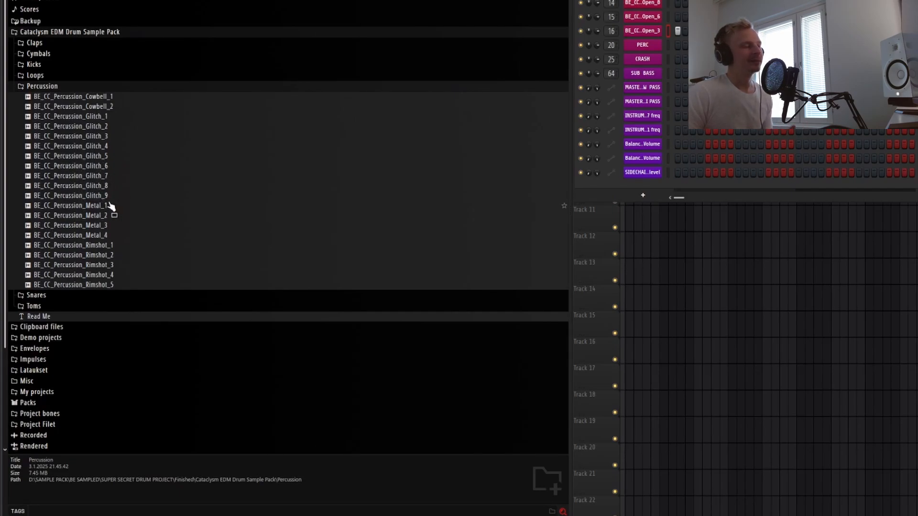
left_click(89, 188)
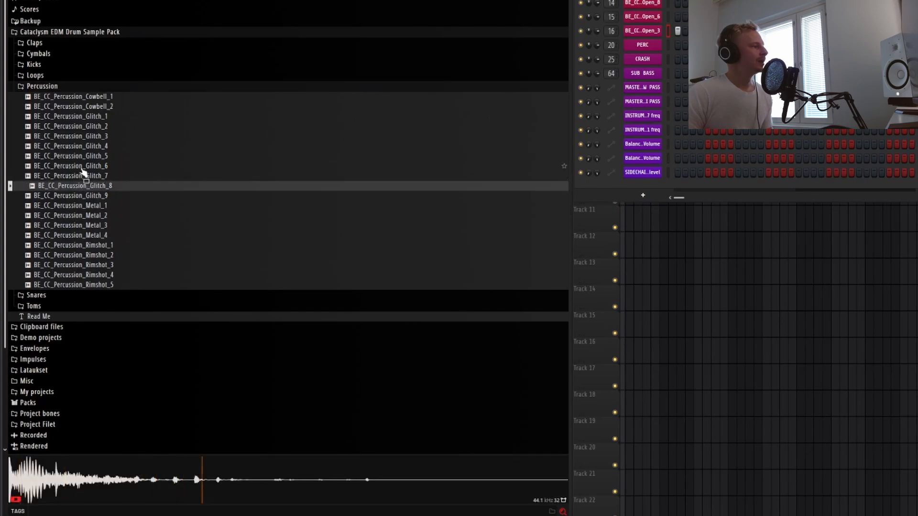
left_click(82, 167)
left_click(84, 156)
left_click(85, 148)
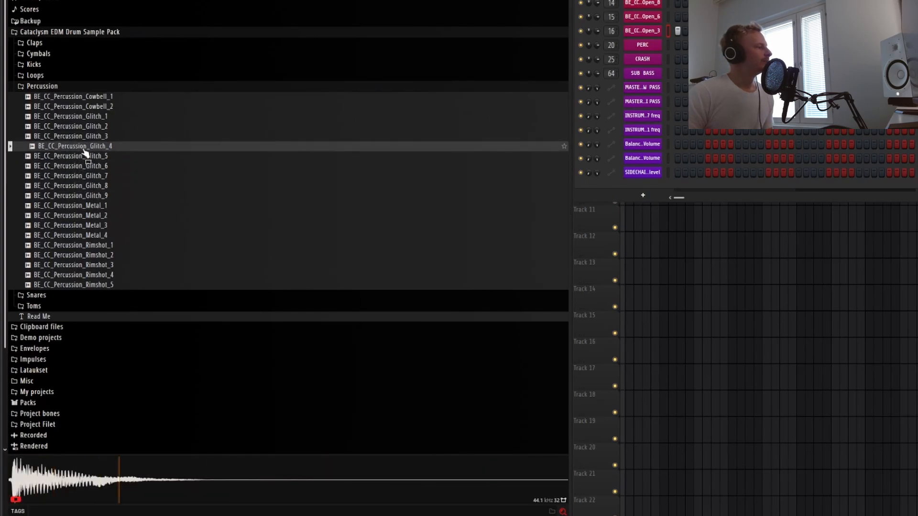
left_click(85, 159)
left_click_drag(81, 158, 791, 73)
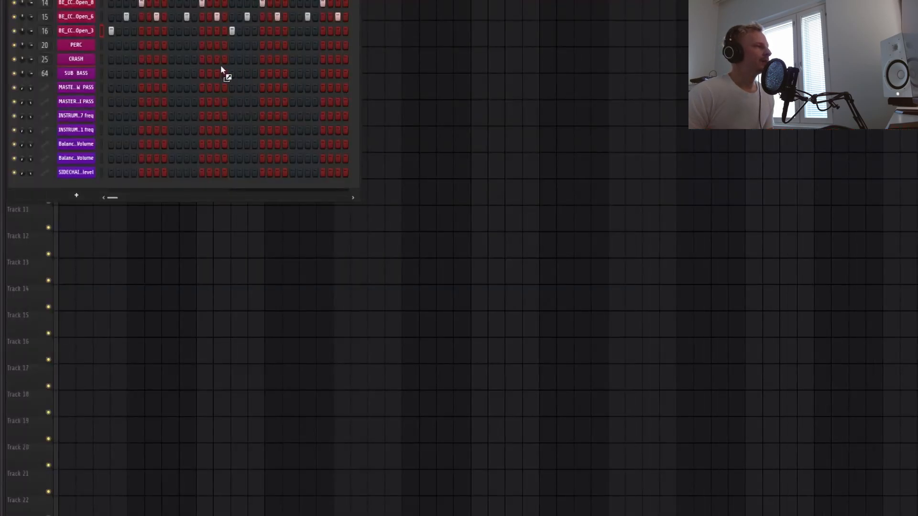
left_click_drag(81, 36, 81, 37)
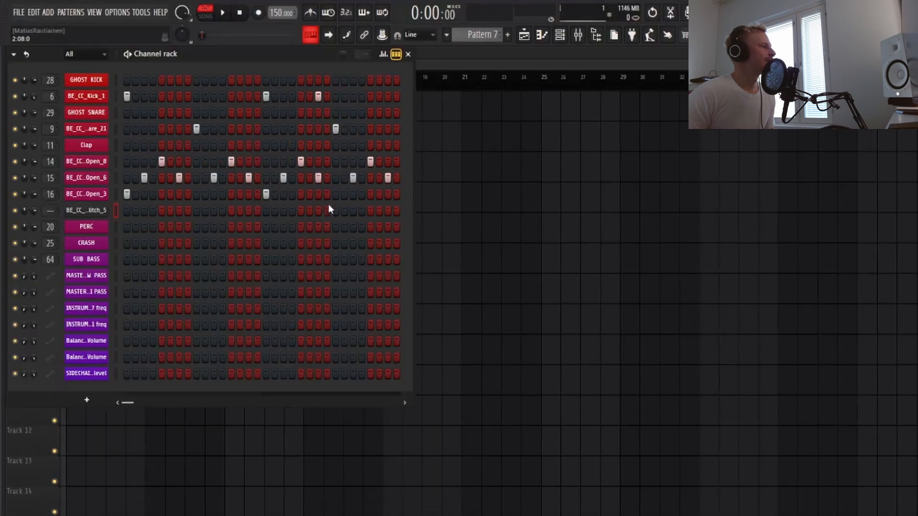
- Place a Glitch_5 hit on the ninth step of the second bar and route its channel to mixer track 9
scroll(50, 213, "up", 1)
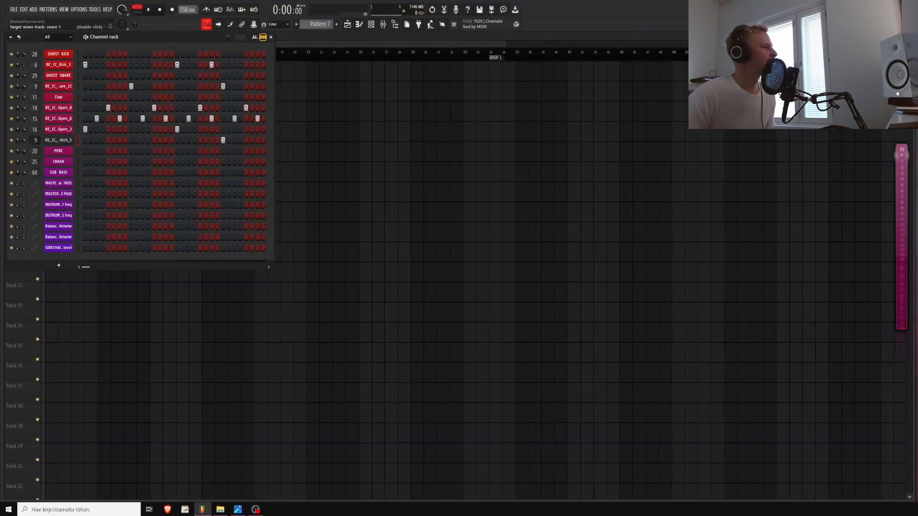
scroll(50, 210, "down", 1)
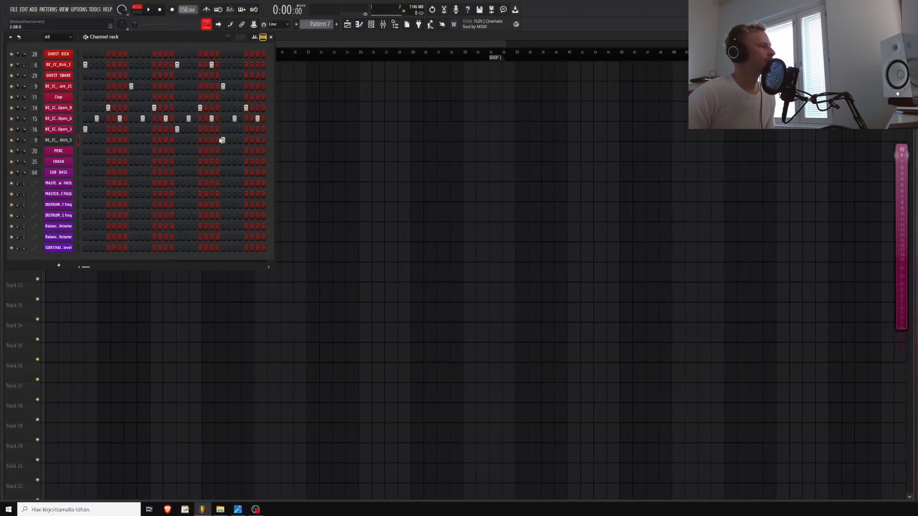
- Play the pattern and lower the Glitch_5 channel's volume to about 64%
key("space")
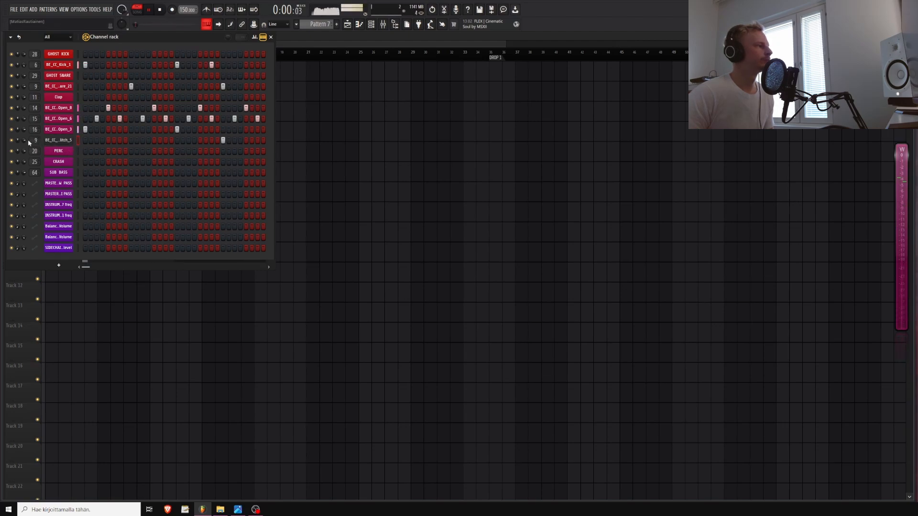
left_click_drag(24, 140, 24, 142)
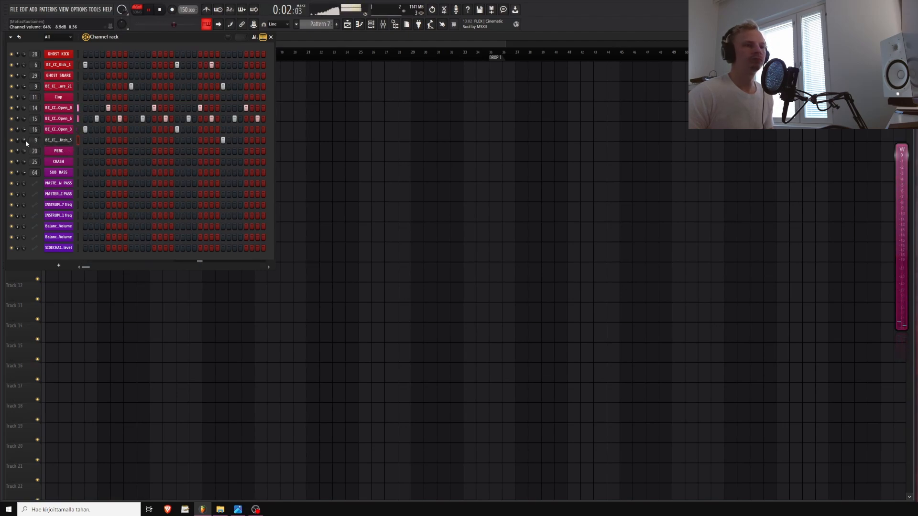
mouse_move(1, 146)
key("space")
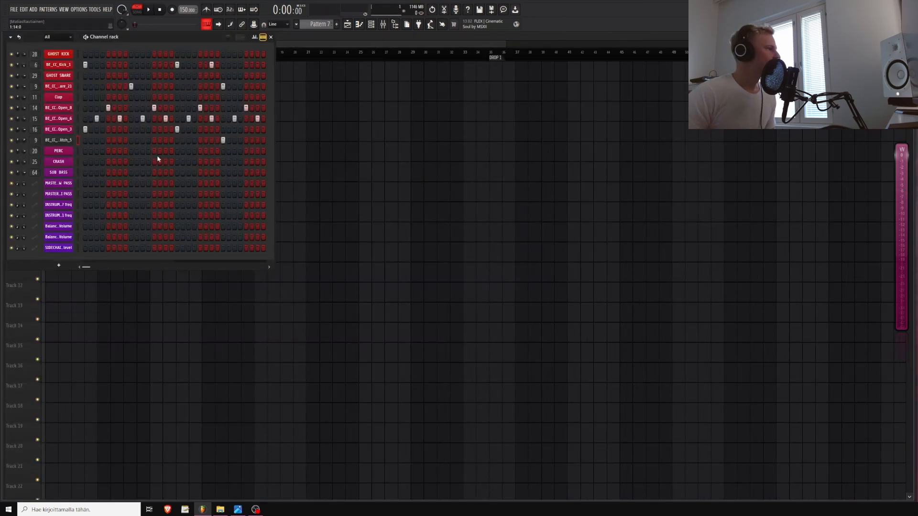
- Audition the pack's tom samples and load BE_CC_Tom_16 into the PERC channel
mouse_move(1, 192)
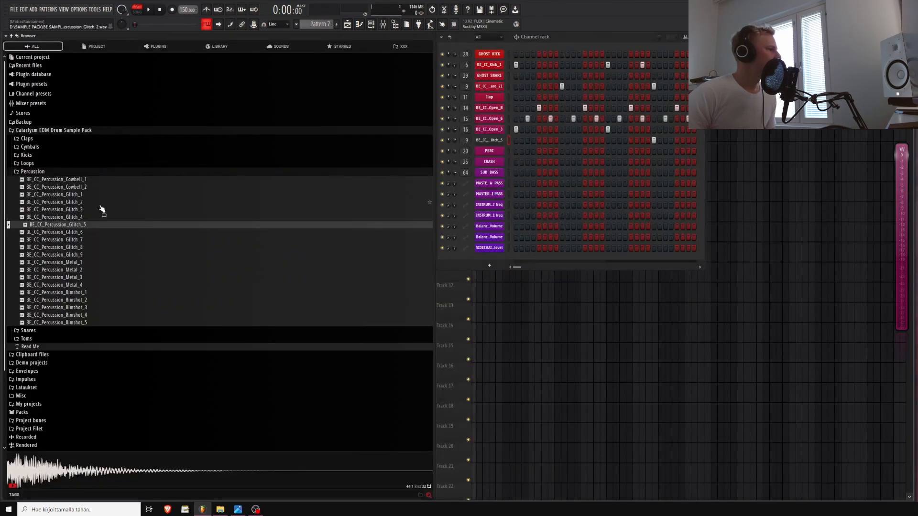
left_click(32, 171)
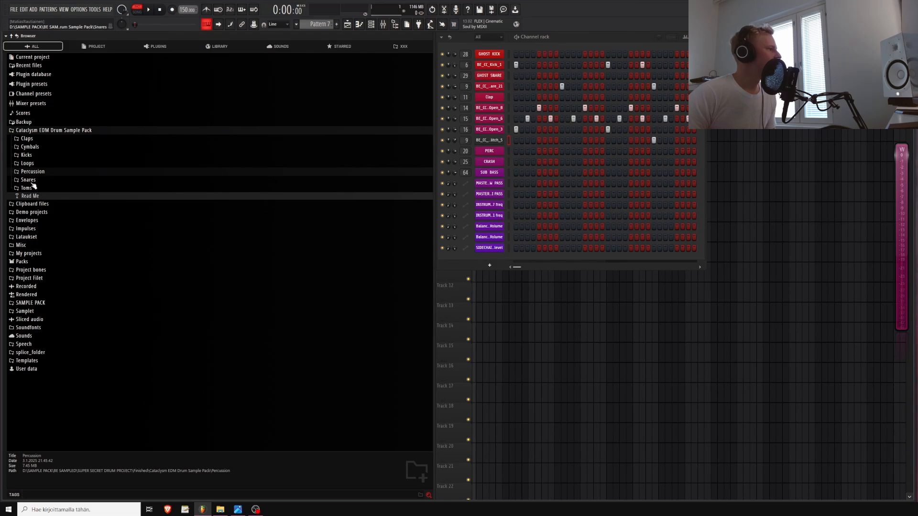
left_click(31, 180)
left_click(31, 181)
left_click(32, 188)
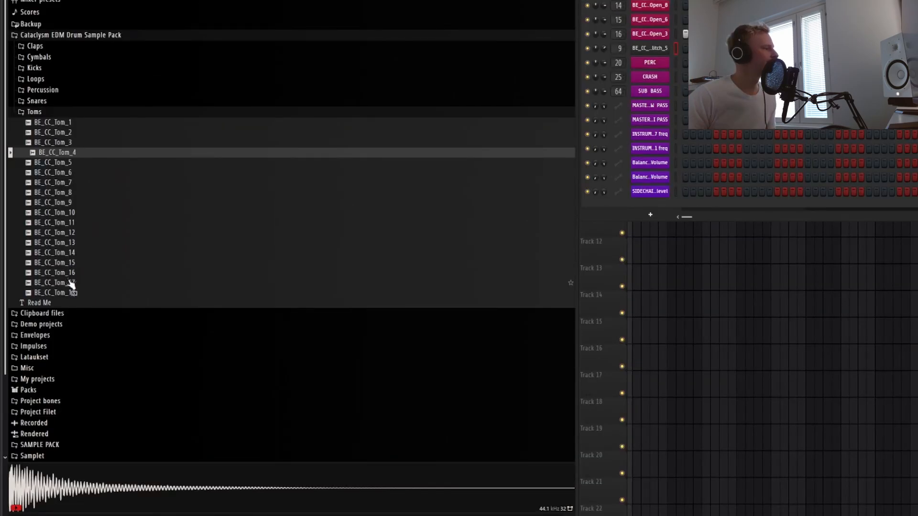
left_click(50, 316)
left_click(47, 309)
left_click(50, 301)
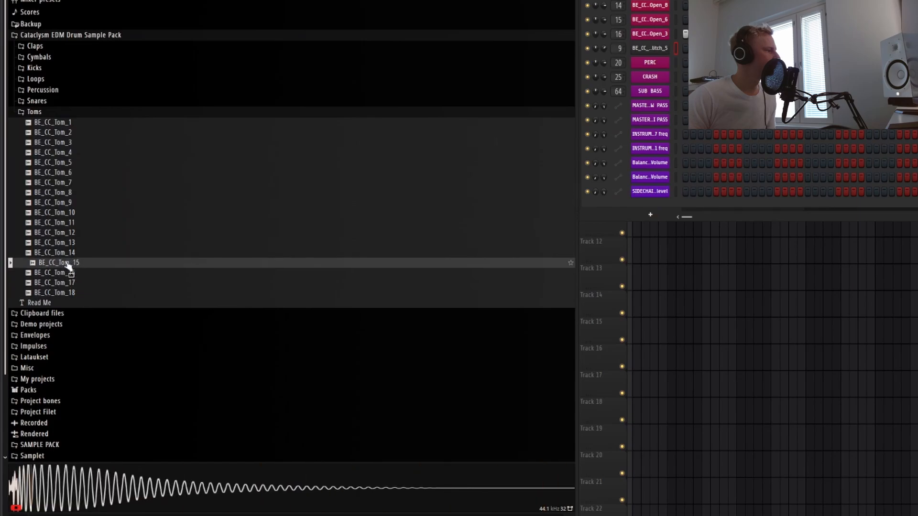
left_click(67, 272)
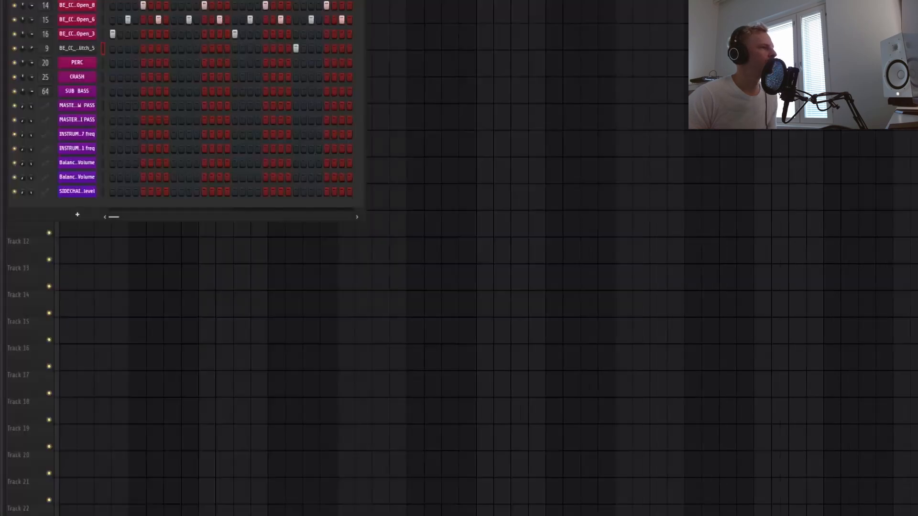
- Place a Tom_16 hit on the thirteenth step of the second bar and play the pattern
key("space")
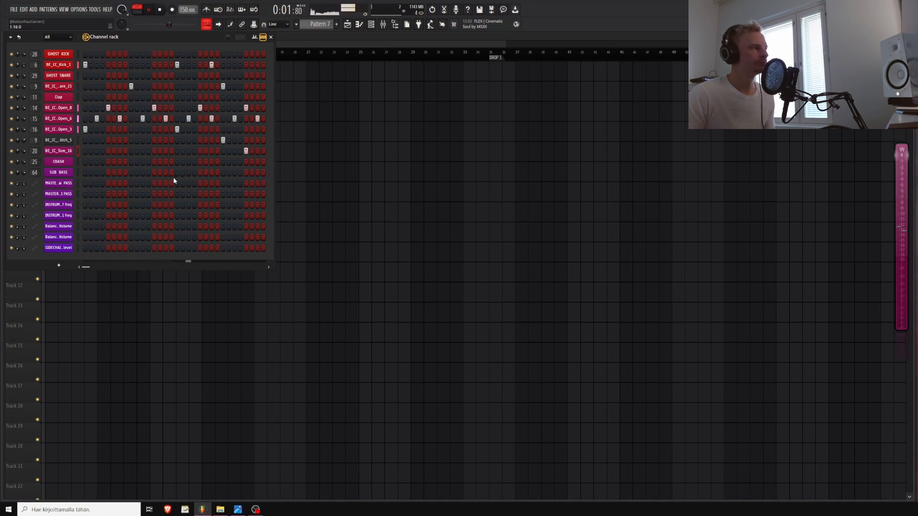
key("space")
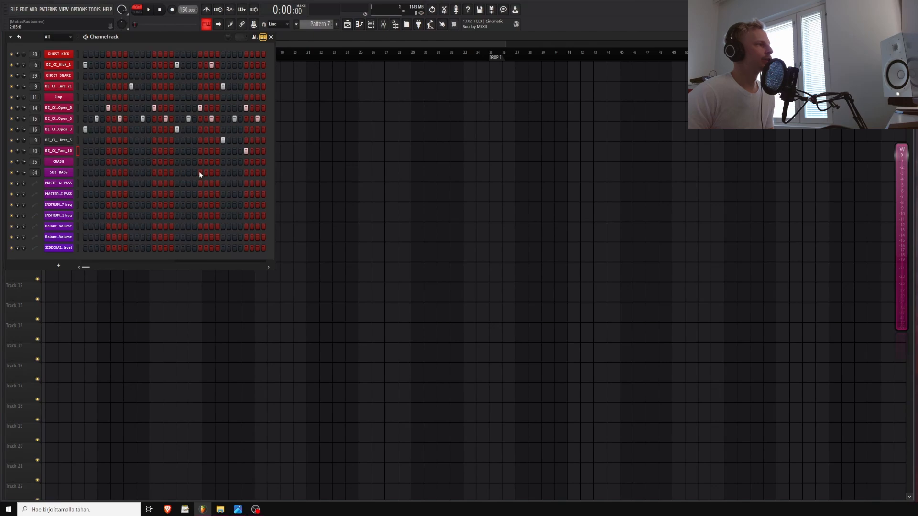
- Audition the pack's normal crash cymbals, load BE_CC_Cymbal_Crash_Normal_11 into the CRASH channel and place a hit on the first bar's first step
left_click(2, 190)
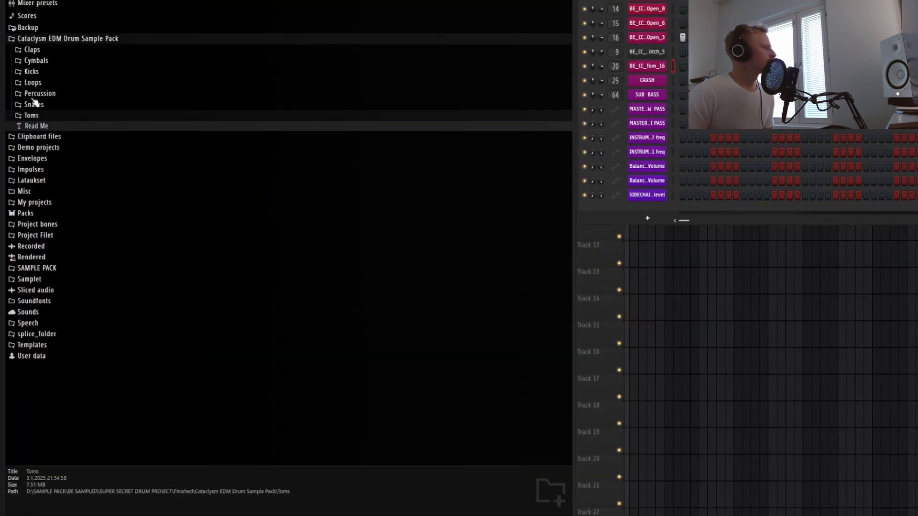
left_click(42, 63)
left_click(42, 73)
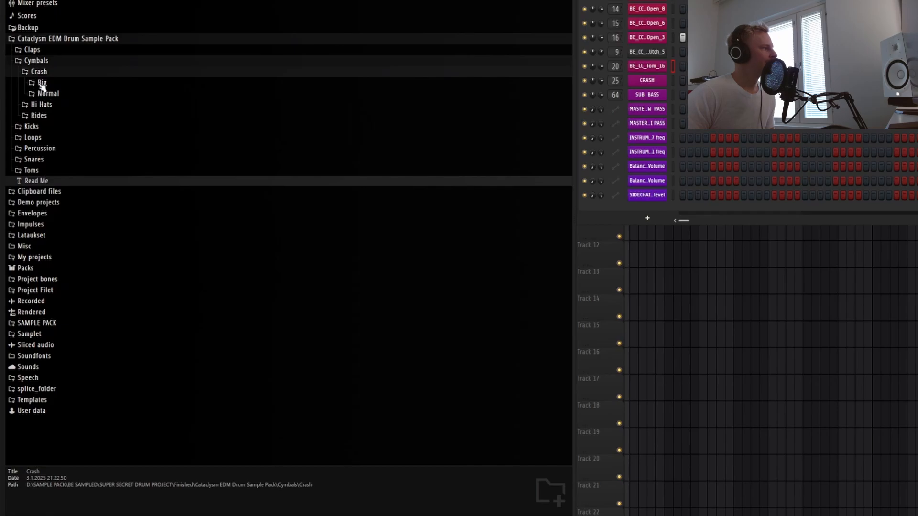
left_click(48, 93)
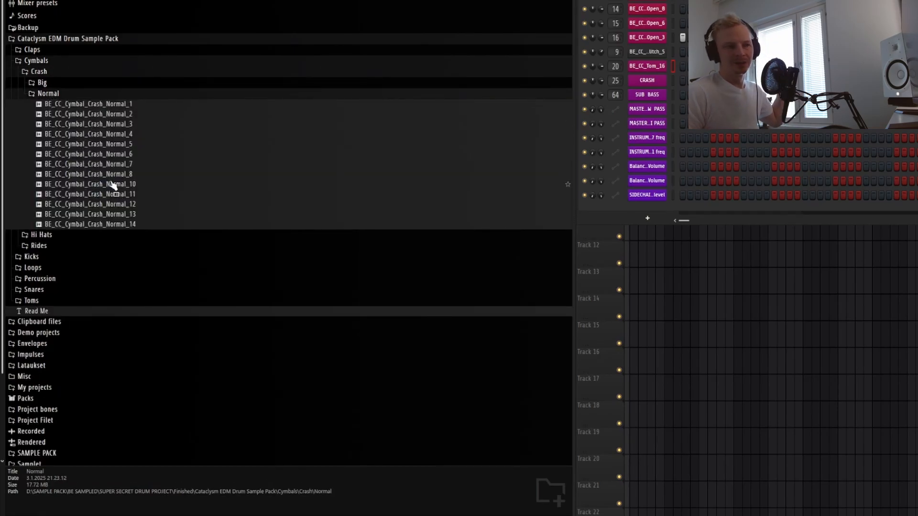
left_click(82, 154)
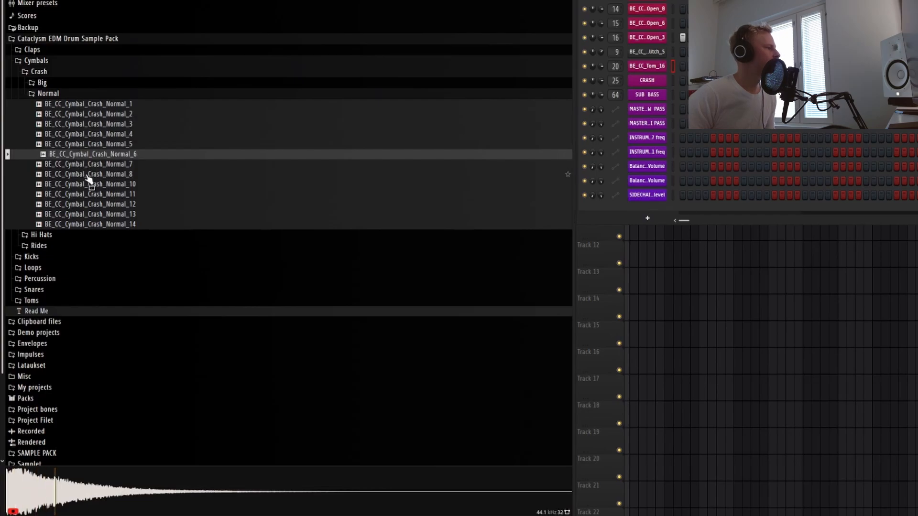
left_click(87, 175)
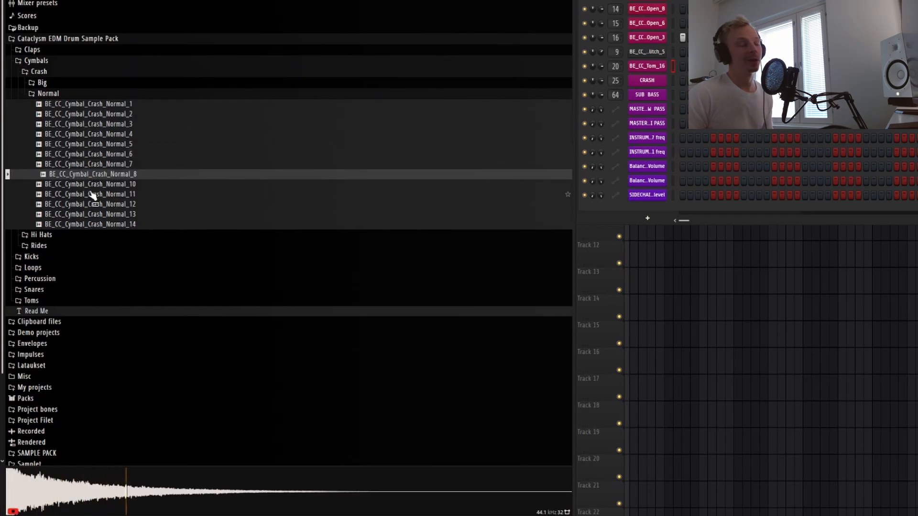
left_click(101, 197)
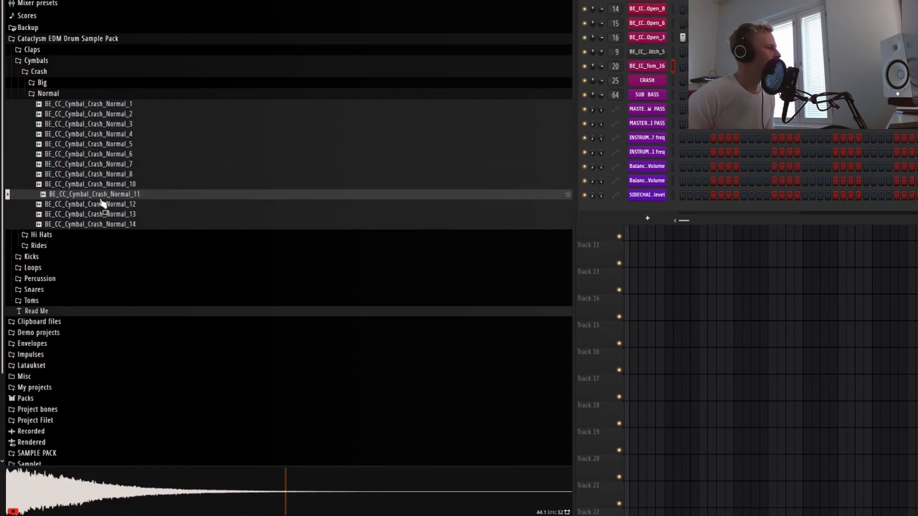
left_click(97, 197)
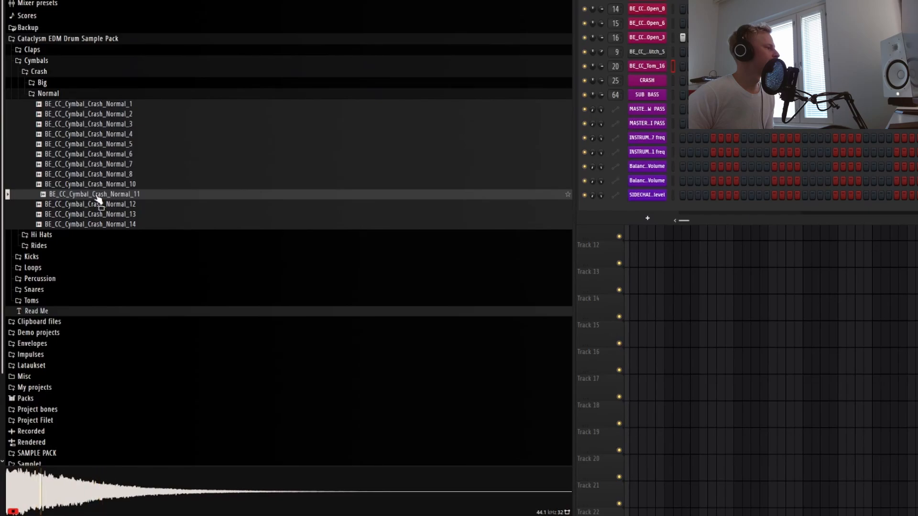
left_click(97, 196)
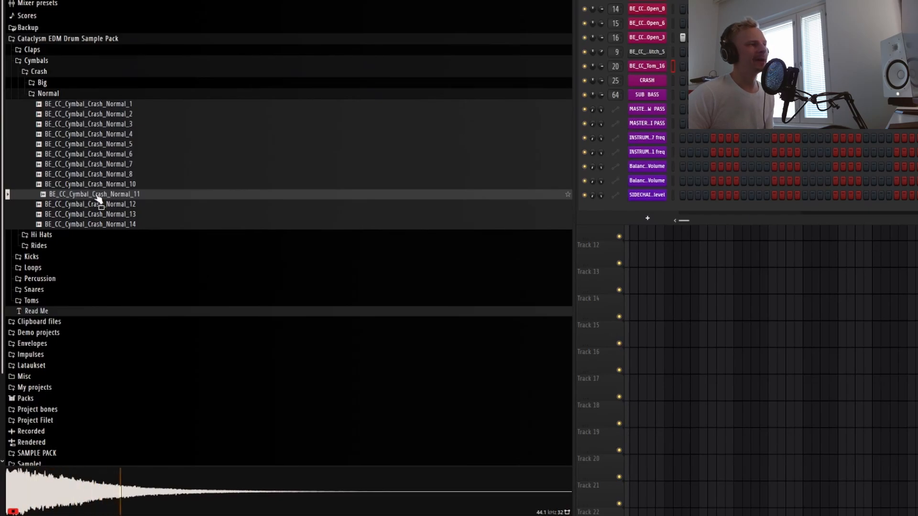
left_click_drag(97, 198, 82, 86)
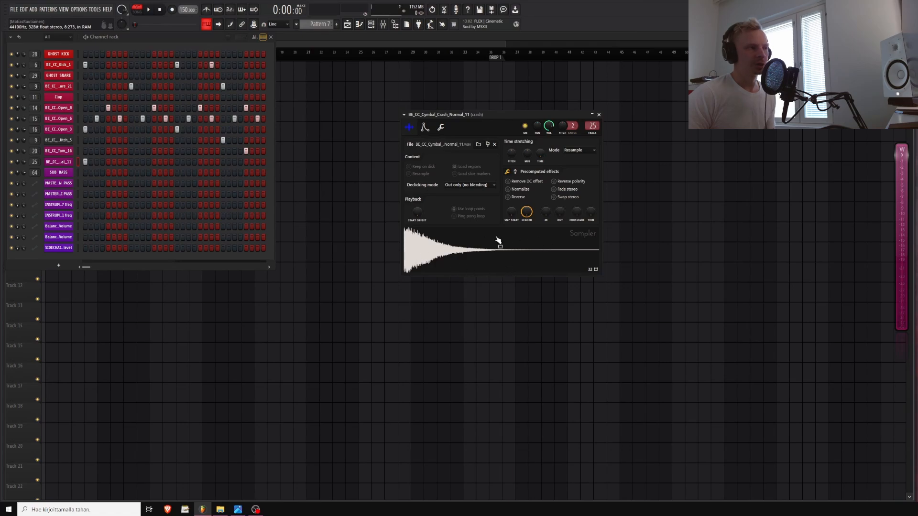
- Try out the crash sample's fade-out in its sampler, return it to 0% and close the sampler
left_click_drag(560, 211, 562, 251)
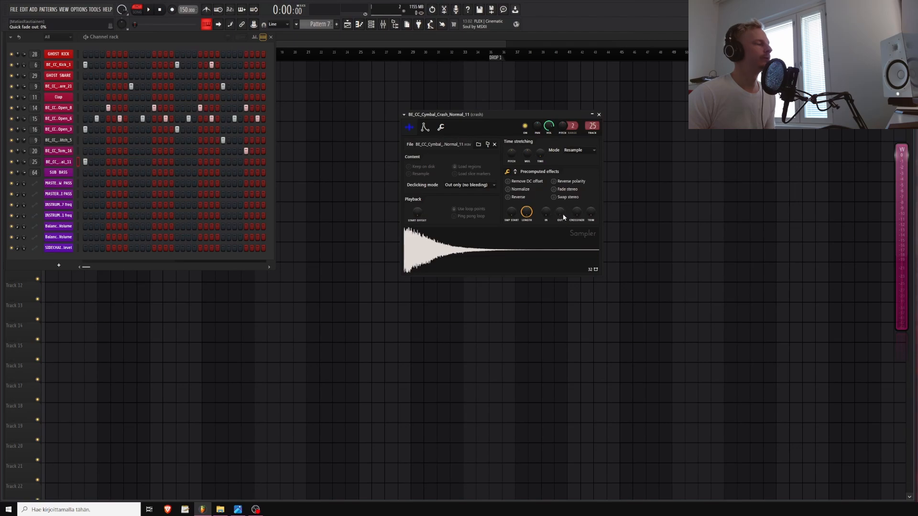
left_click(599, 116)
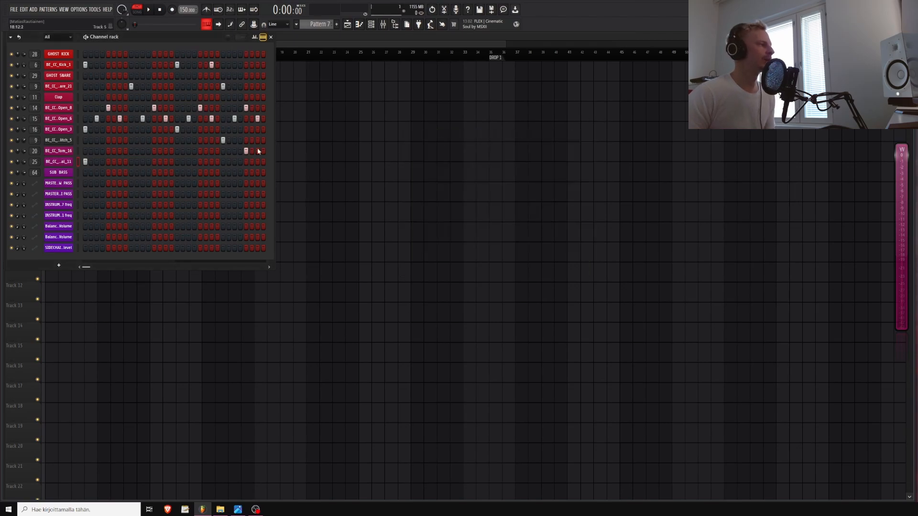
- Open the mixer from the crash channel, play the pattern and lower the KICK track's volume to 87% (-3.0 dB)
double_click(34, 163)
key("space")
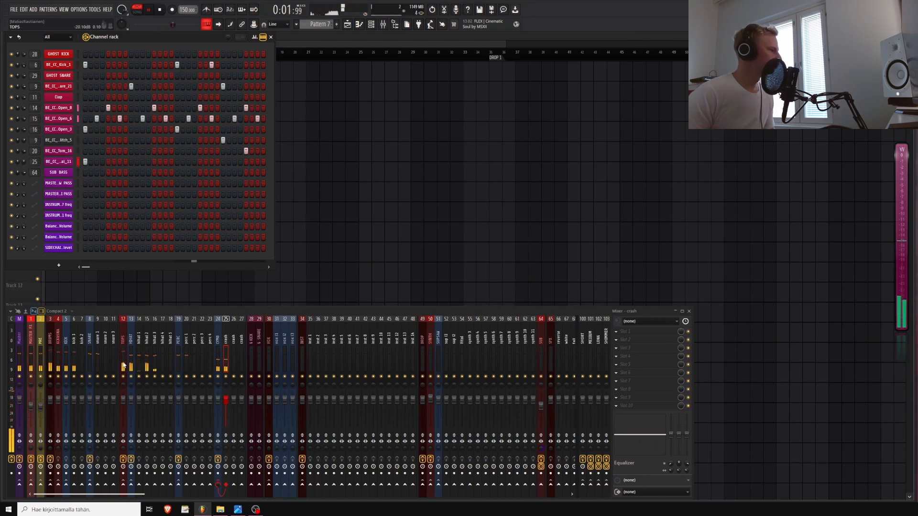
left_click(67, 362)
key("space")
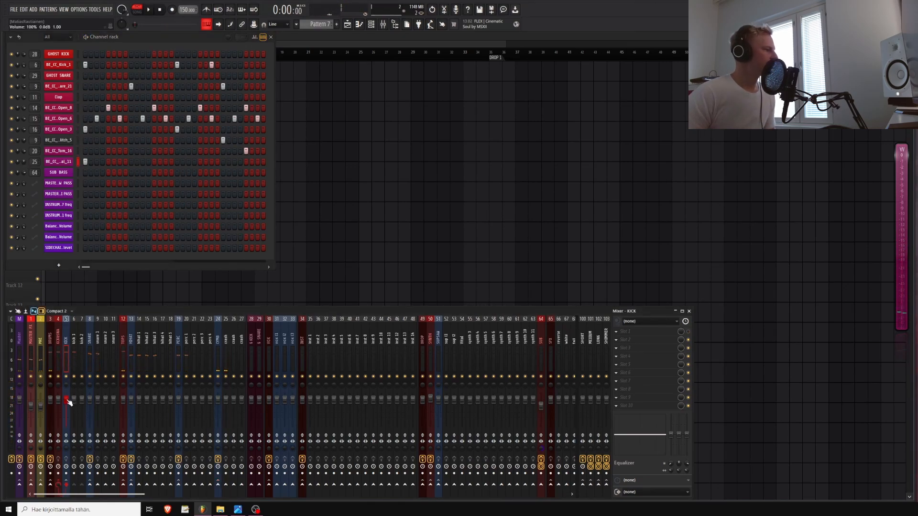
key("space")
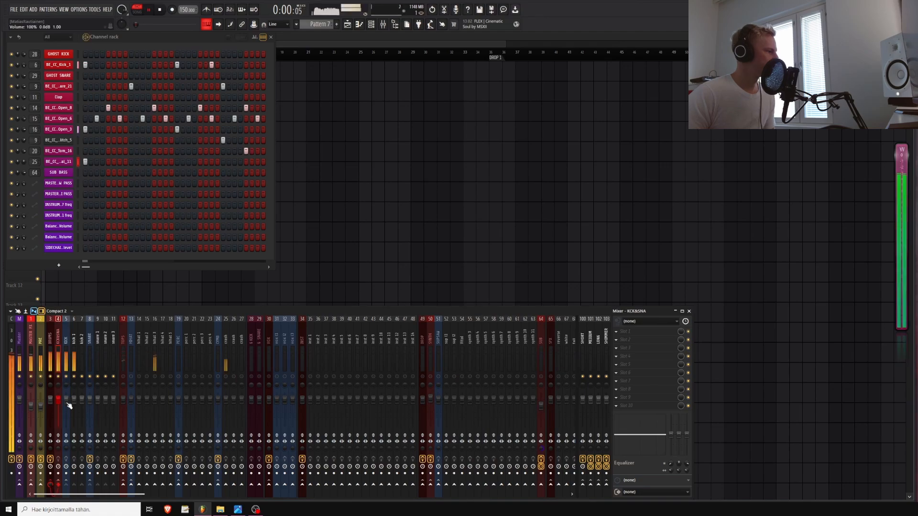
left_click_drag(67, 400, 66, 406)
key("space")
key("space")
key("space")
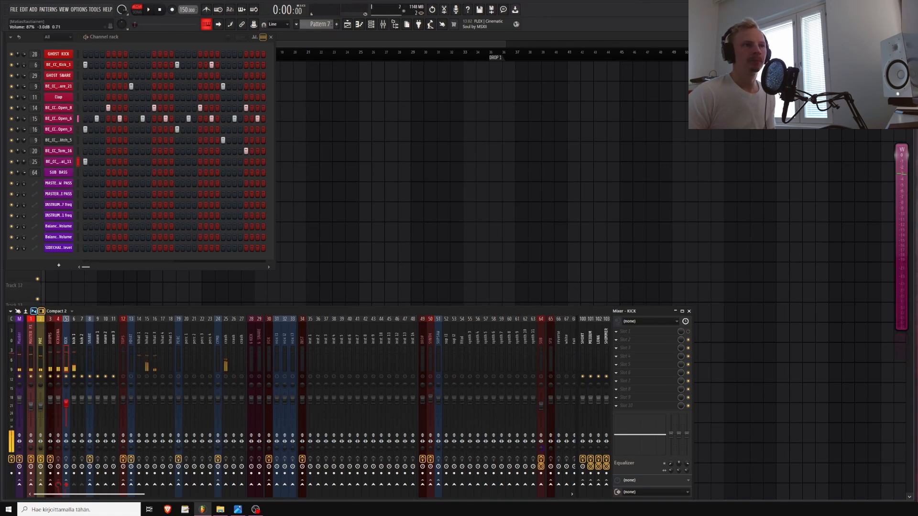
- Select the SNARE mixer track and balance channel volumes by ear during playback, using values of 81% and 91%
left_click(89, 365)
key("space")
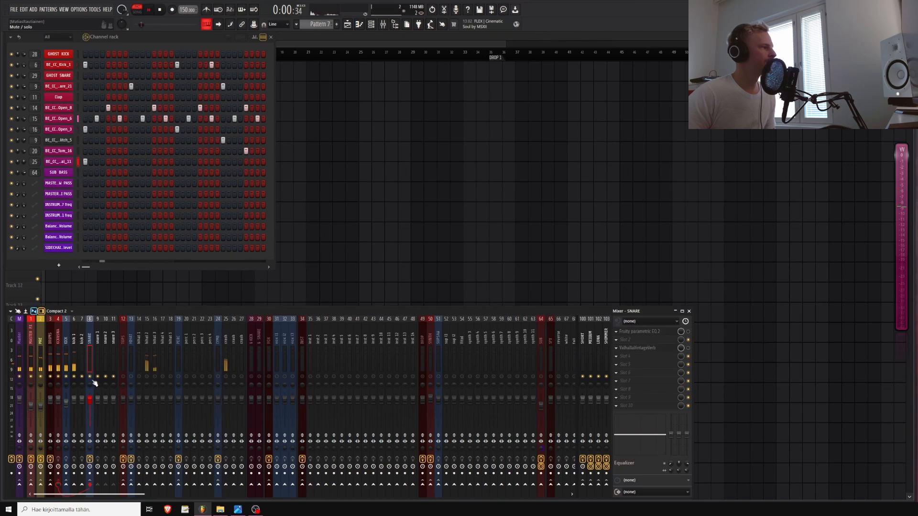
key("space")
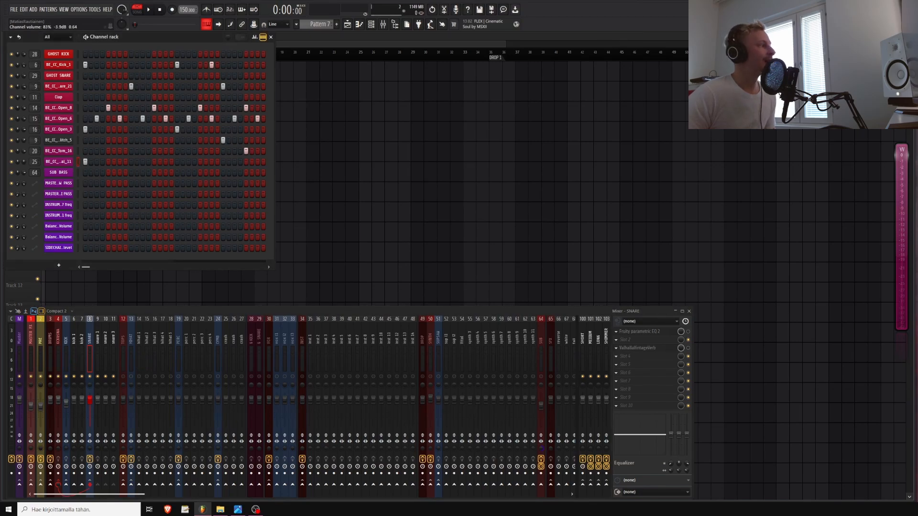
key("space")
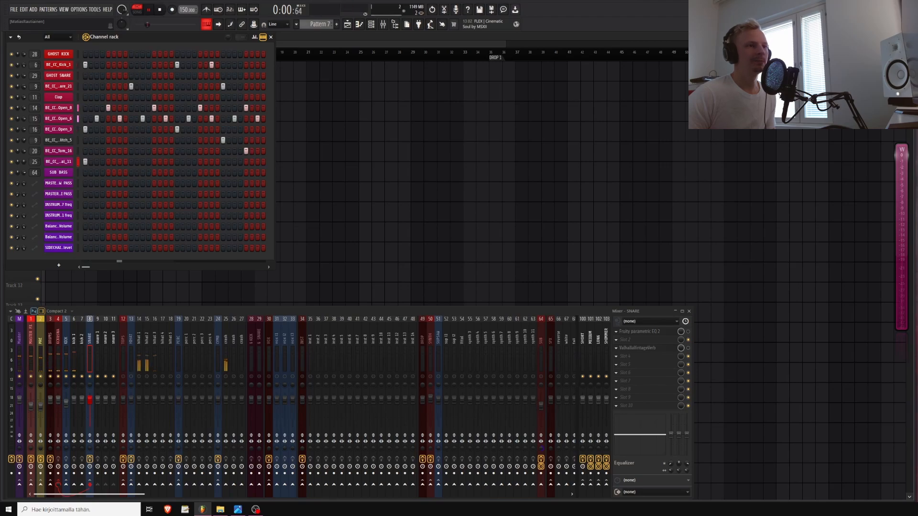
key("space")
key("space")
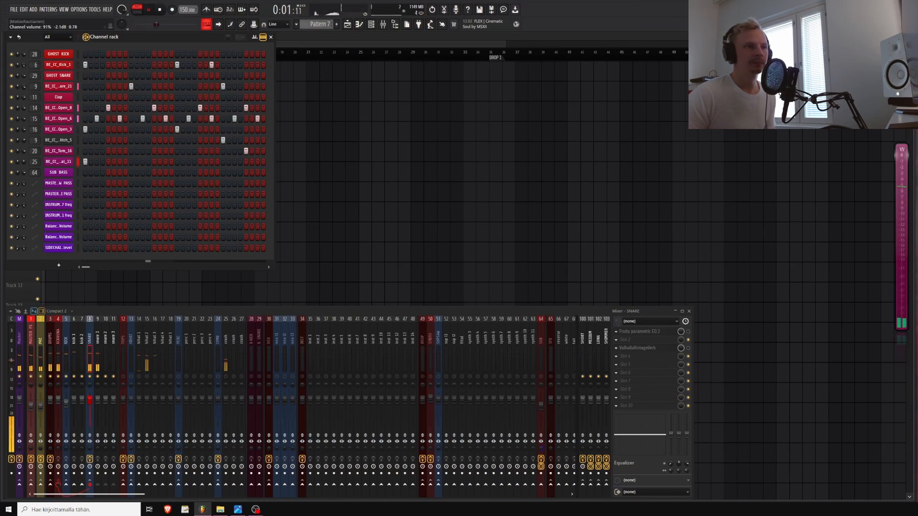
key("space")
left_click(632, 361)
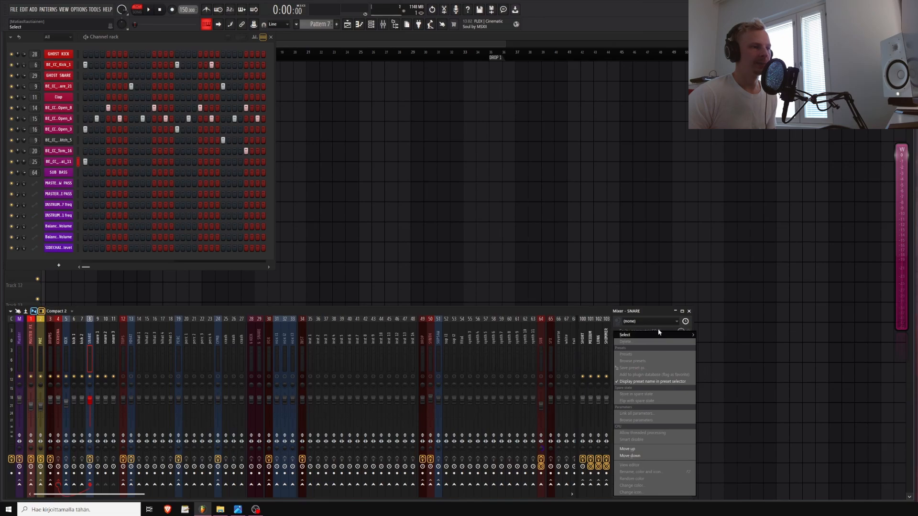
mouse_move(740, 372)
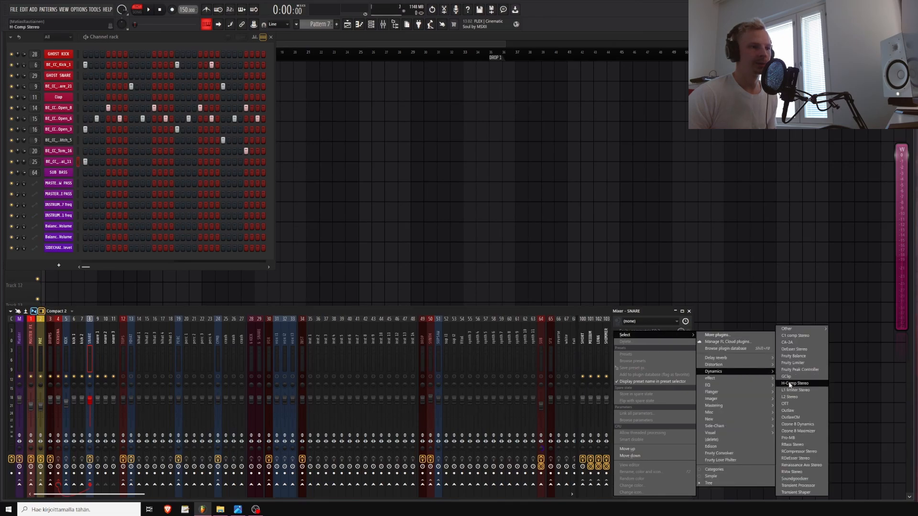
left_click(59, 356)
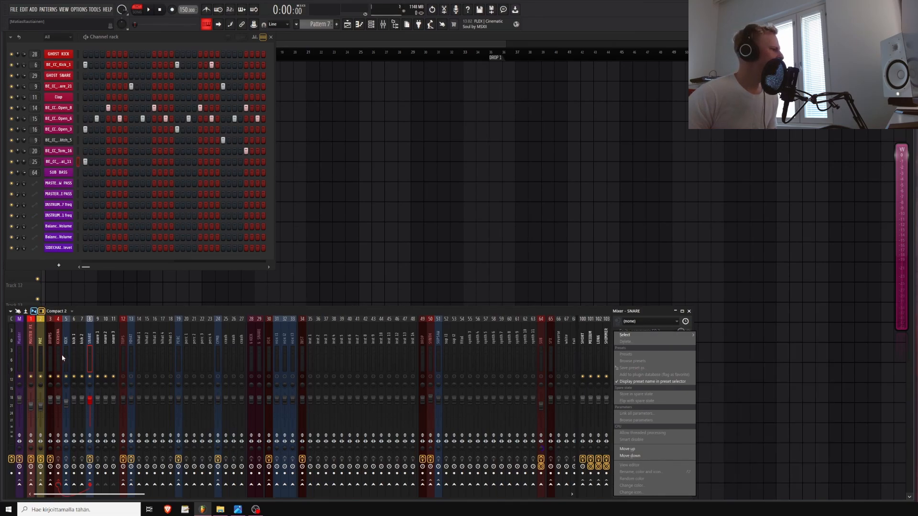
- Add the GClip effect to slot 4 of the KCK&SNA mixer track
left_click(60, 354)
left_click(632, 356)
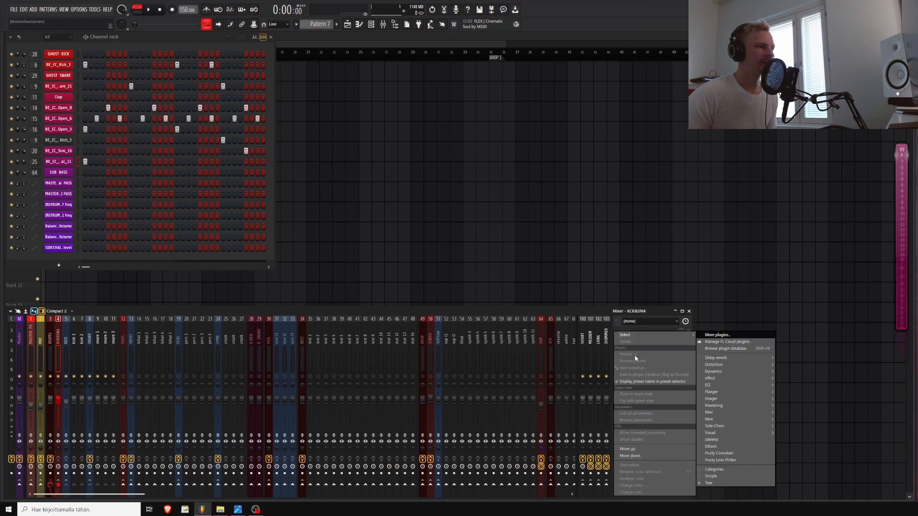
mouse_move(741, 371)
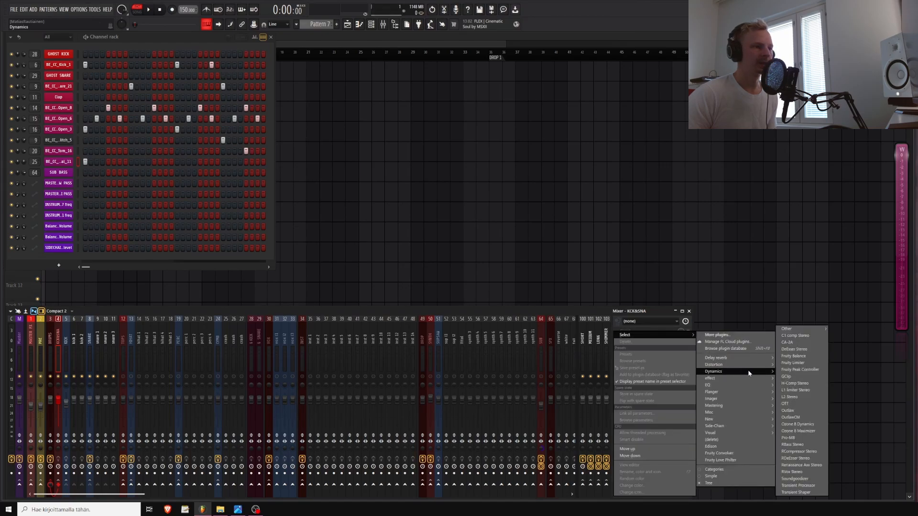
left_click(788, 377)
- Set GClip's clip level to 42% while the pattern plays, close the plugin window and listen to the pattern again
left_click_drag(121, 119, 524, 140)
key("space")
left_click_drag(503, 245, 498, 270)
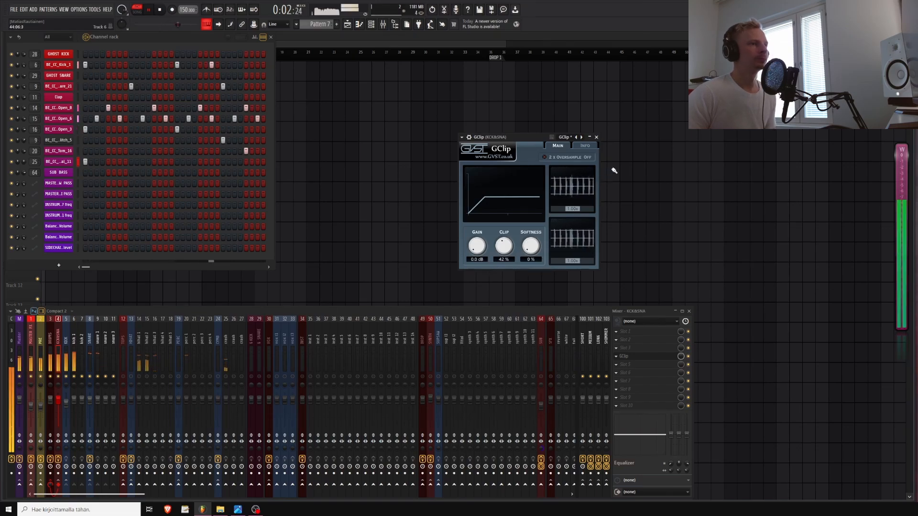
left_click(596, 138)
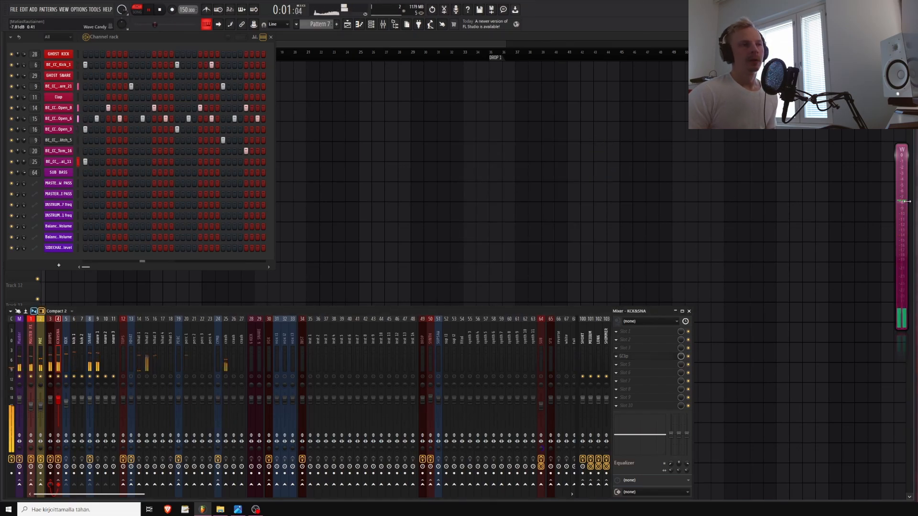
key("space")
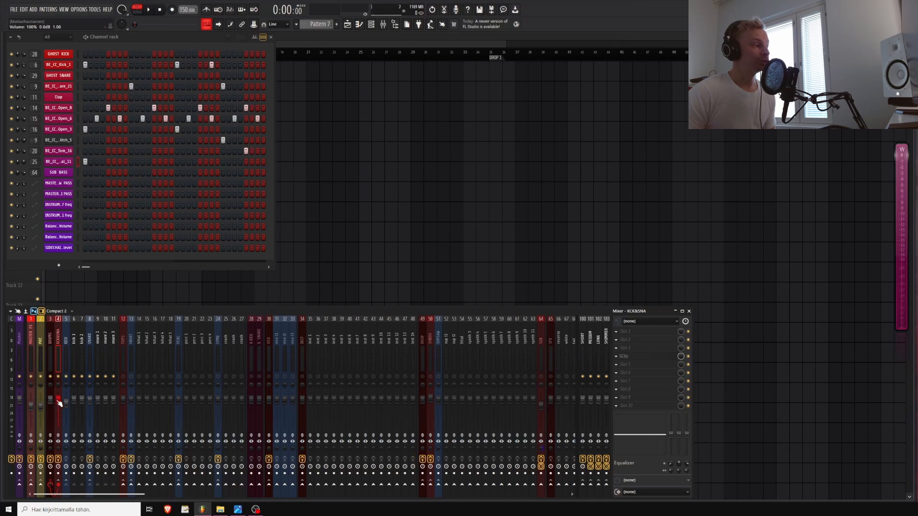
key("space")
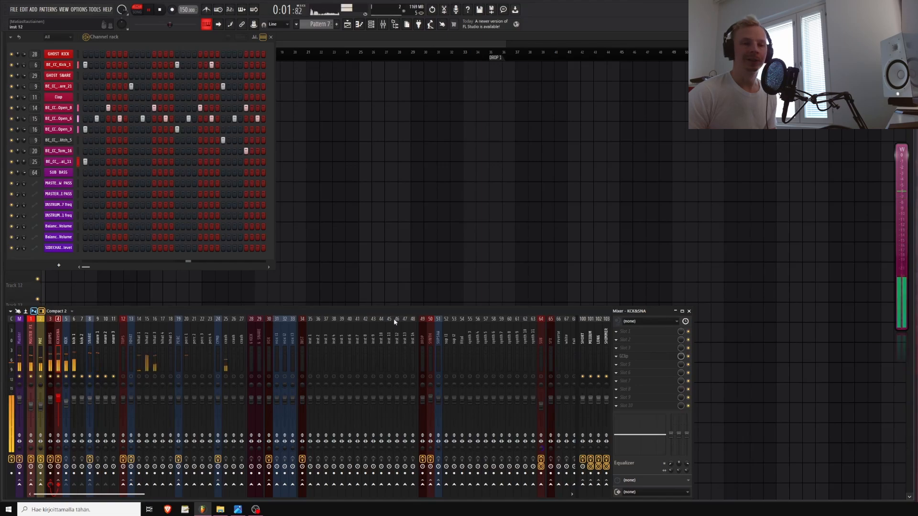
- Lower the volumes of the three hihat mixer tracks by ear during playback, taking hihat 3 to 59% (-10.1 dB)
left_click(125, 362)
key("space")
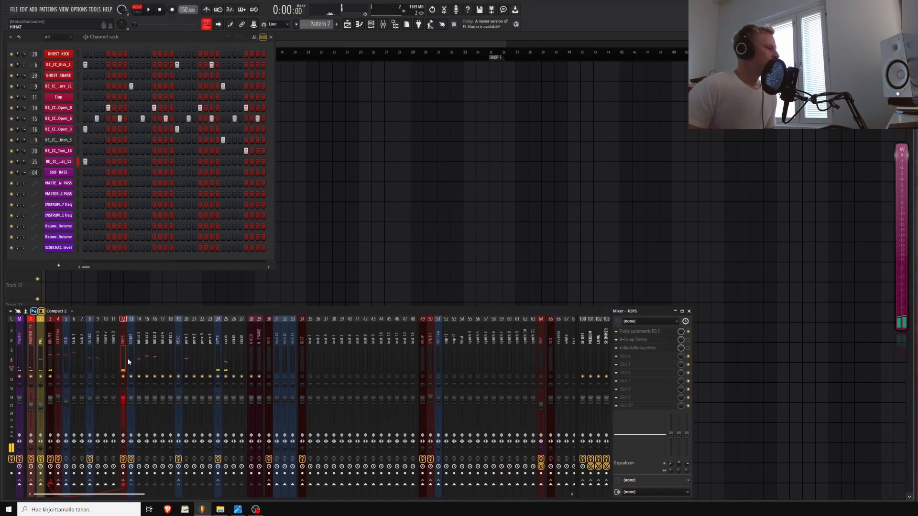
left_click(51, 352)
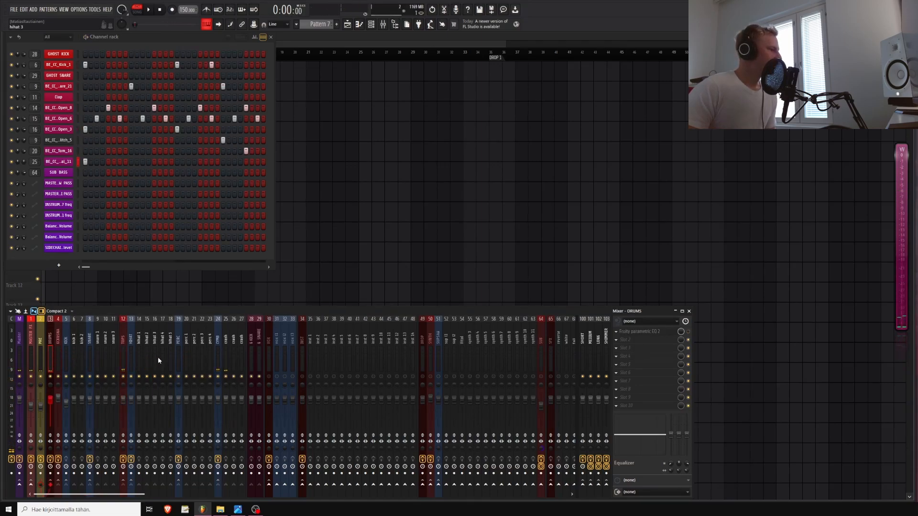
key("space")
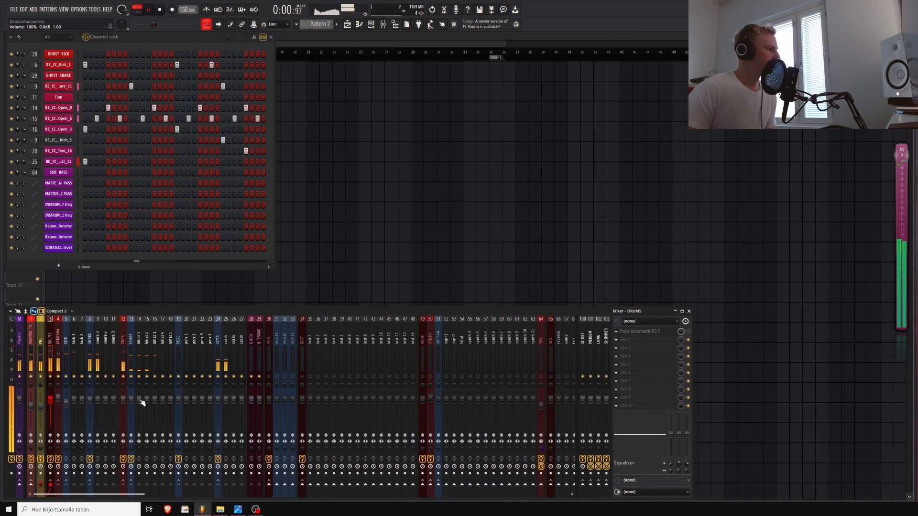
left_click_drag(140, 399, 139, 409)
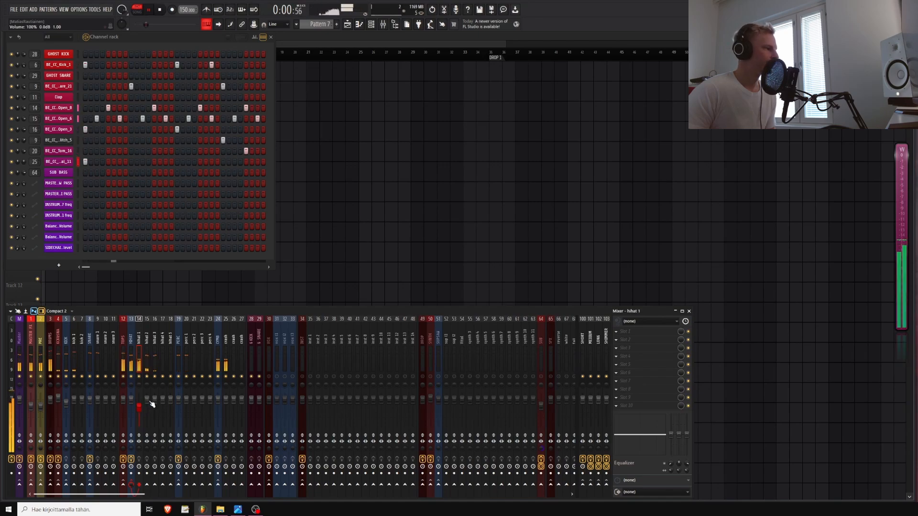
left_click_drag(154, 398, 156, 410)
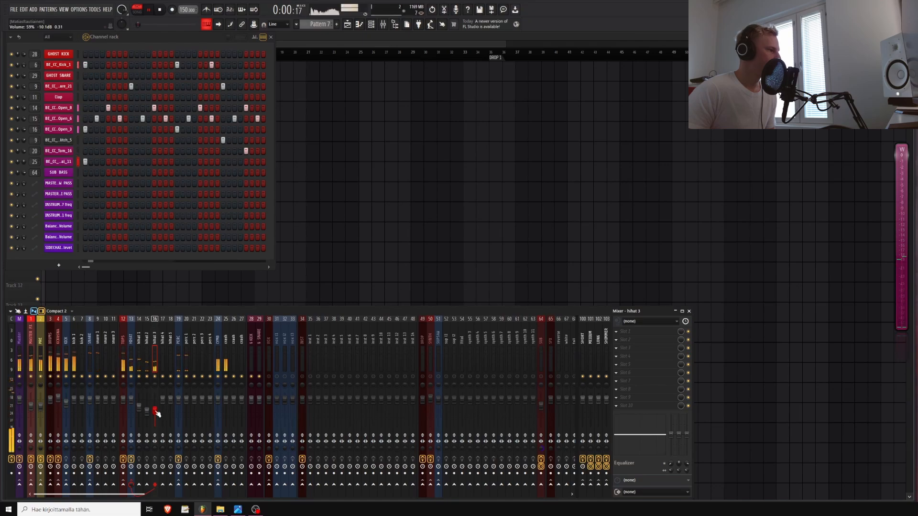
- Lower the perc 1 and crash mixer track volumes by ear while the pattern plays, and stop playback
left_click(186, 401)
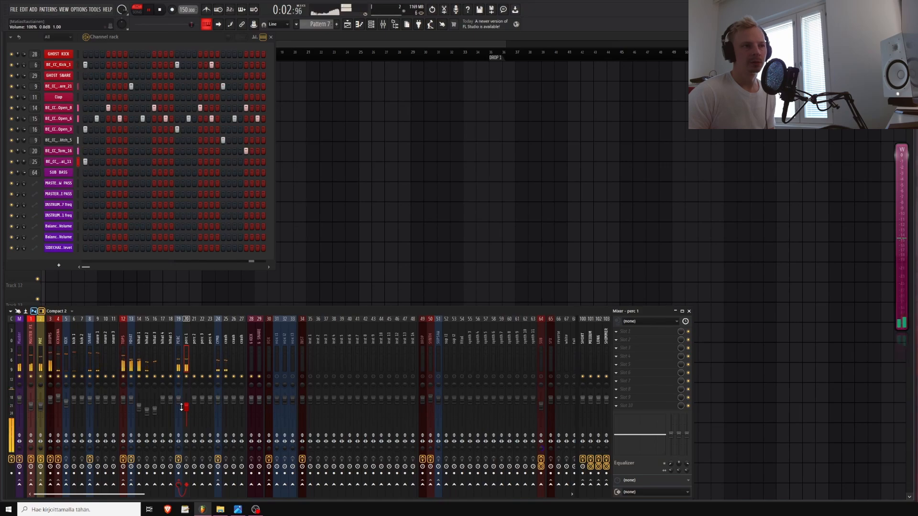
key("space")
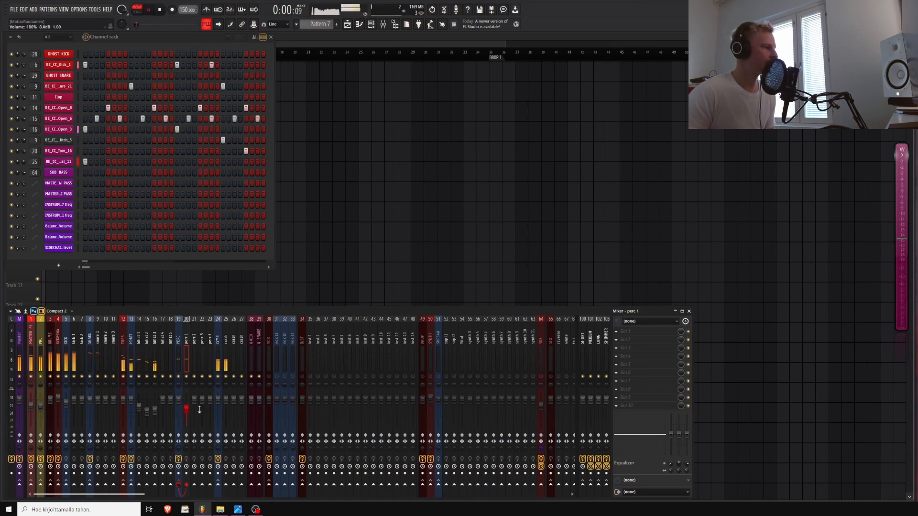
left_click(228, 401)
key("space")
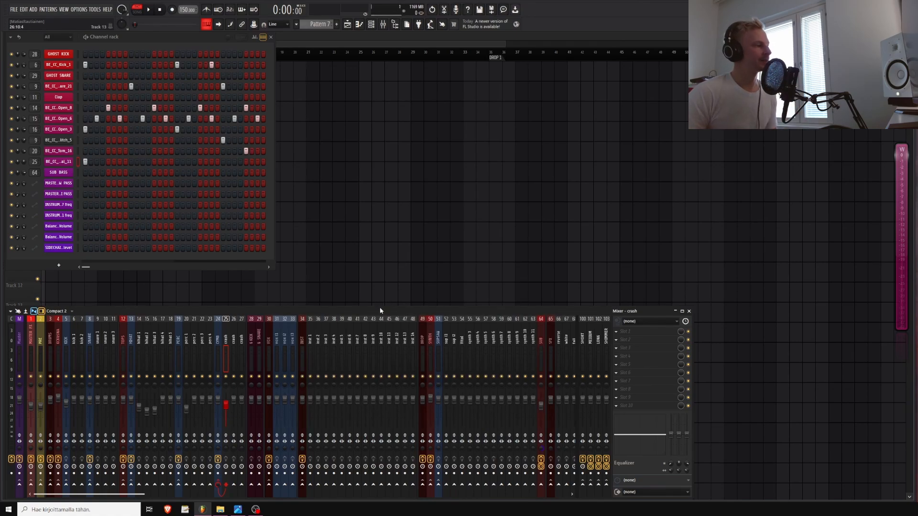
- Add the FabFilter Pro-L 2 limiter to slot 5 of the DRUMS mixer track and move its window clear of the channel rack
key("space")
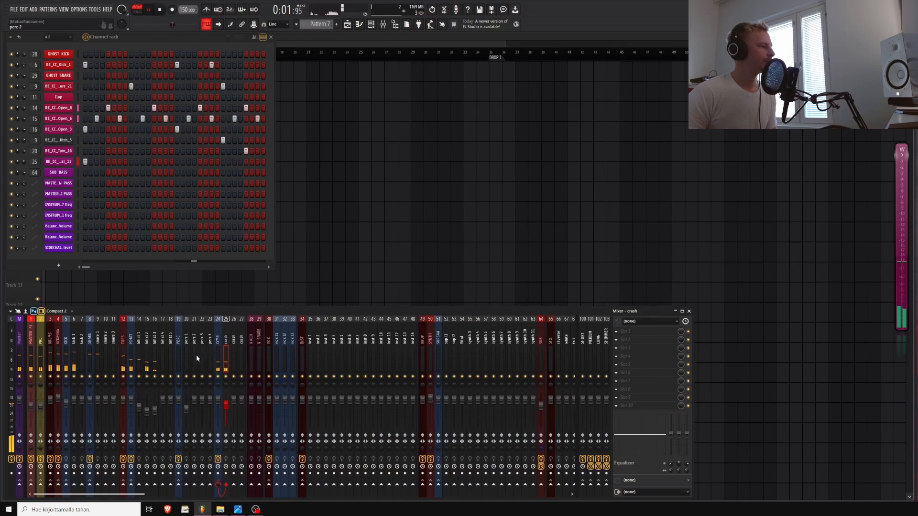
key("space")
left_click(50, 356)
left_click(616, 365)
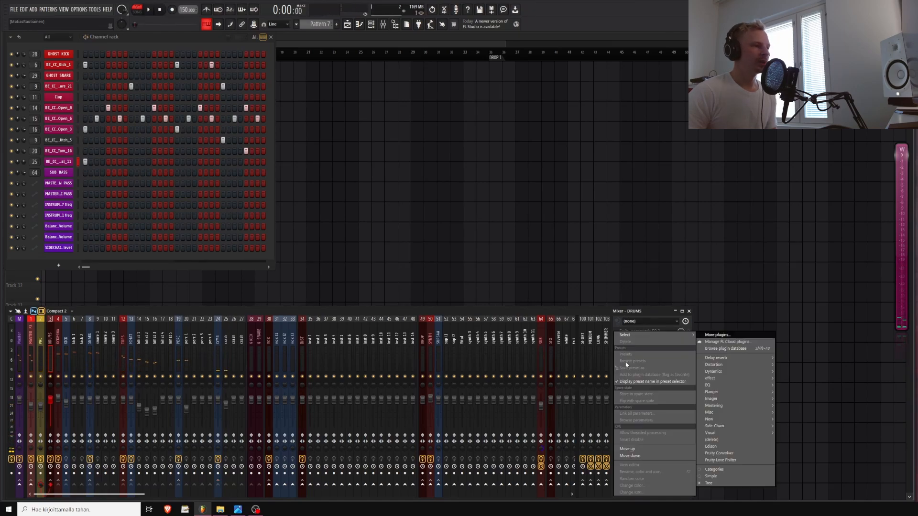
left_click(796, 407)
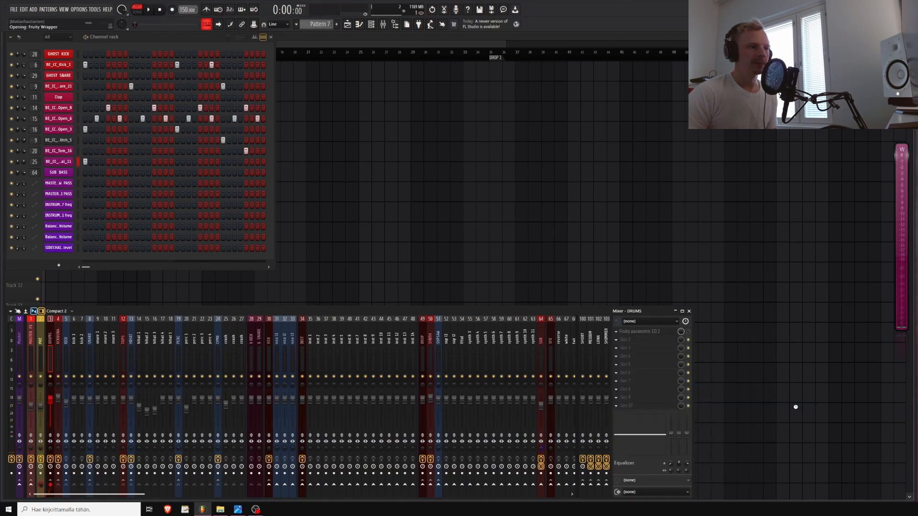
left_click_drag(172, 106, 496, 199)
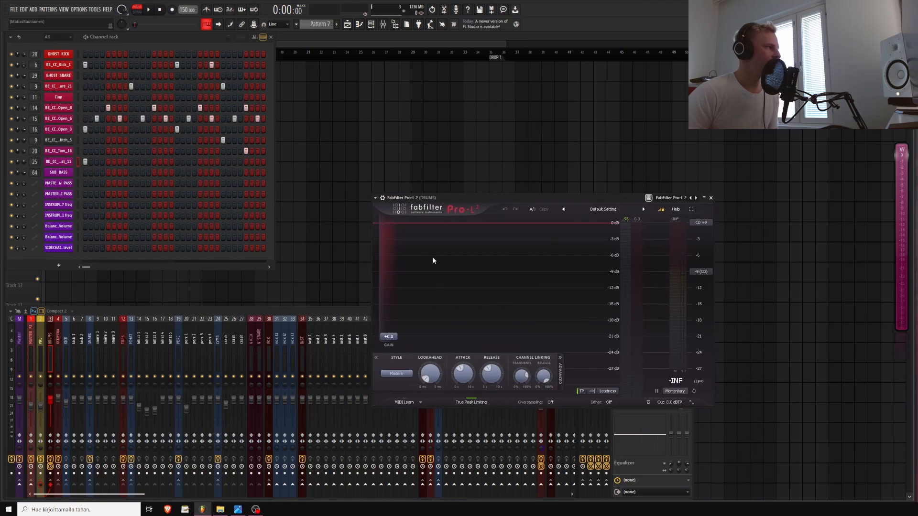
- Raise Pro-L 2's gain to about +4.92 dB while the pattern plays and close the plugin window
key("space")
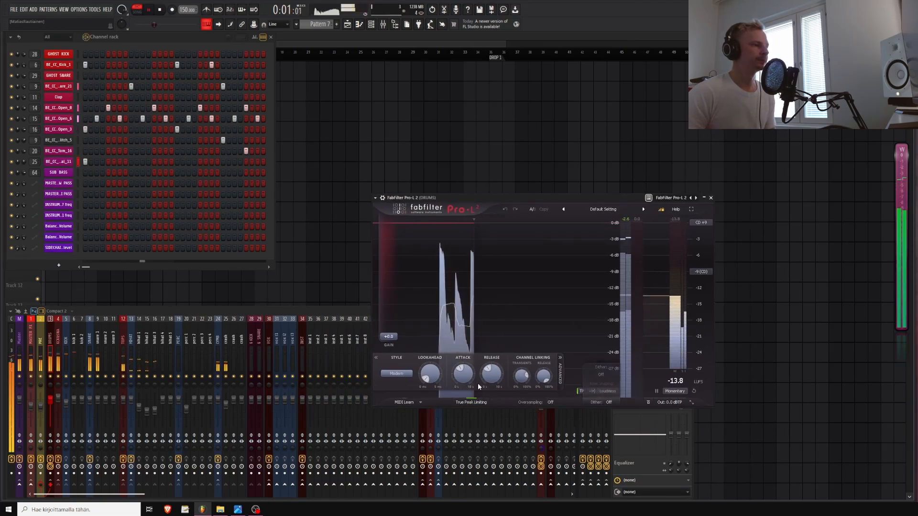
left_click_drag(389, 336, 398, 321)
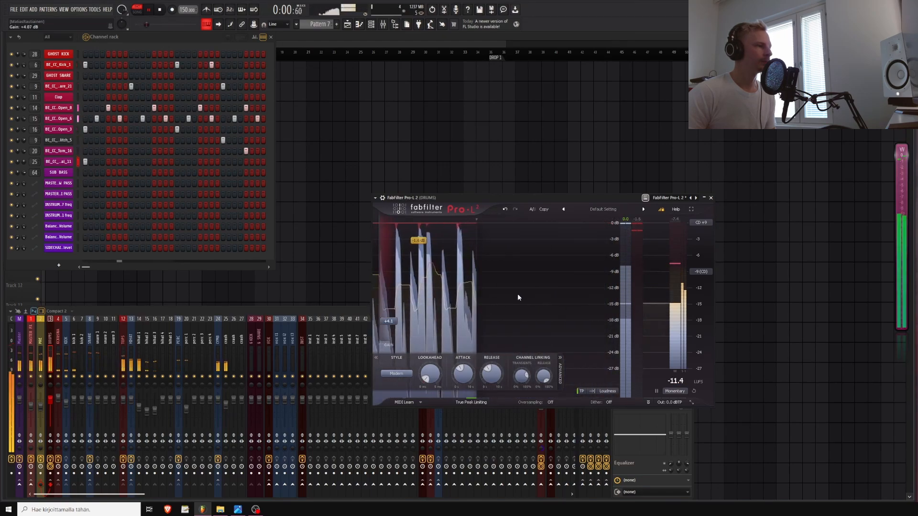
left_click_drag(397, 322, 396, 319)
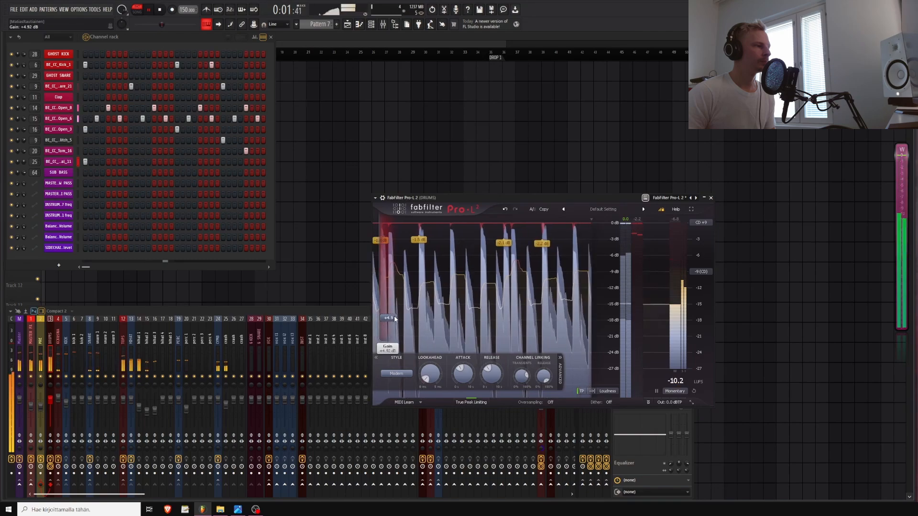
left_click(712, 197)
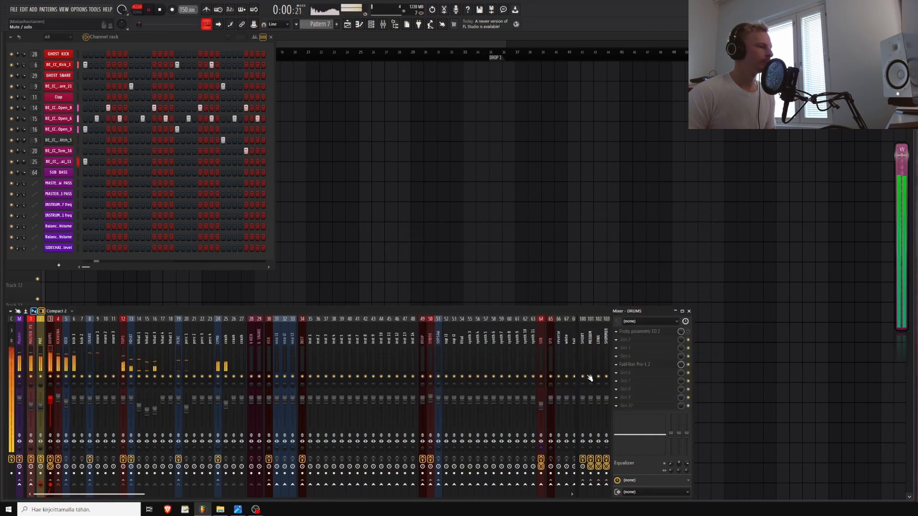
- Reopen Pro-L 2 on the DRUMS track, fine-tune its attack and release during playback, close it and stop the pattern
left_click(635, 365)
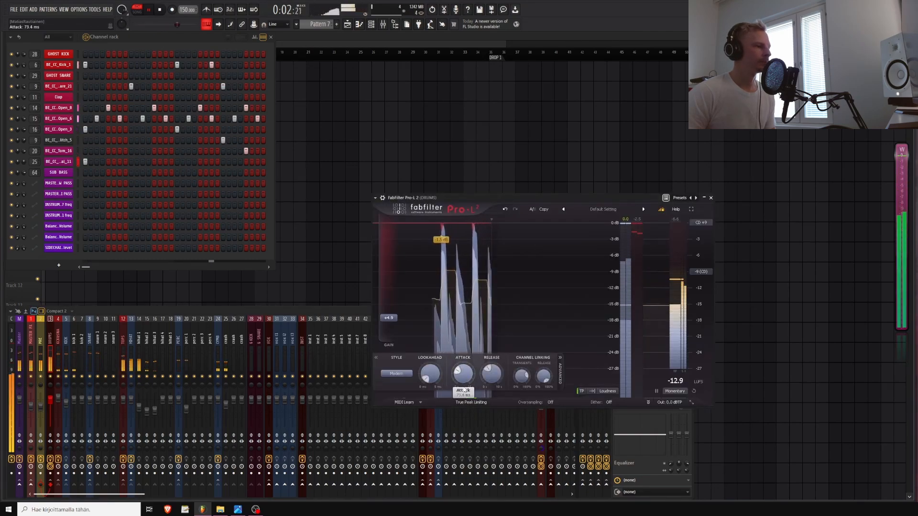
left_click_drag(493, 383, 492, 385)
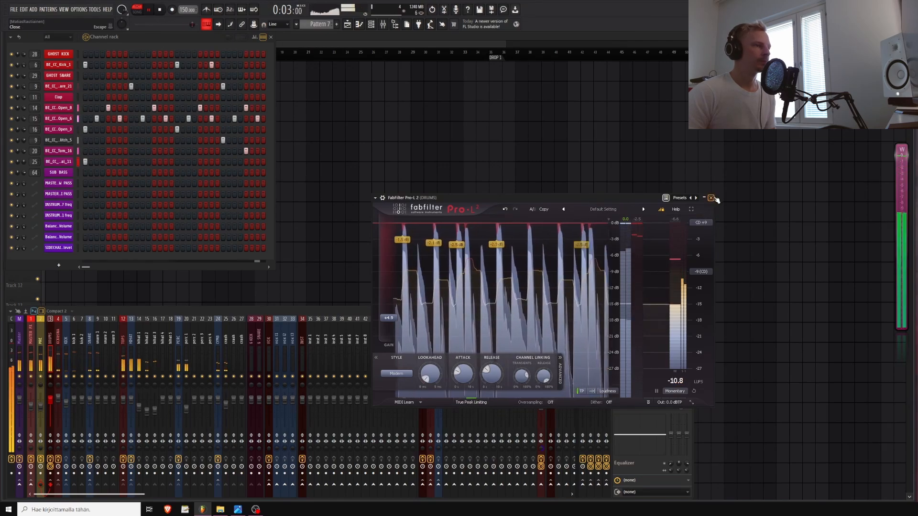
left_click(711, 198)
key("space")
- Open Fruity Parametric EQ 2 on the HIHAT mixer track and give its high-pass band a gentler slope
left_click(128, 358)
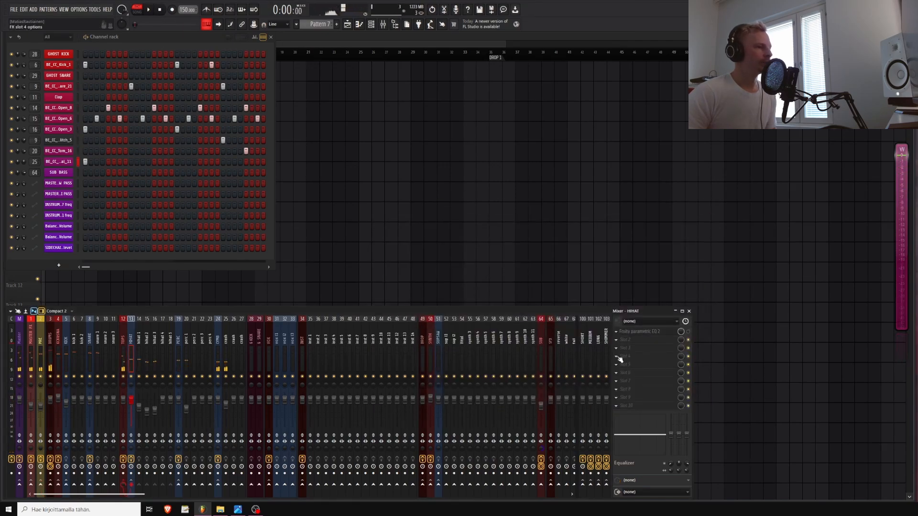
left_click(658, 331)
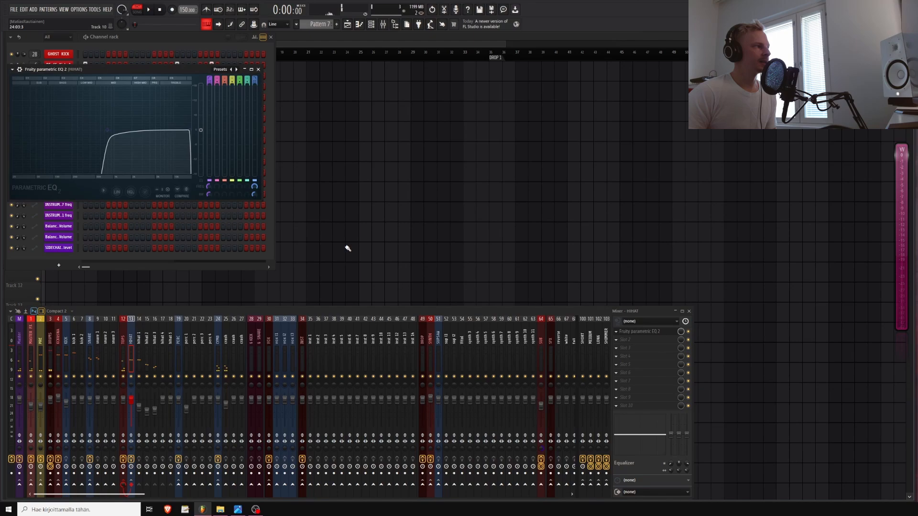
right_click(109, 145)
mouse_move(120, 157)
left_click(136, 176)
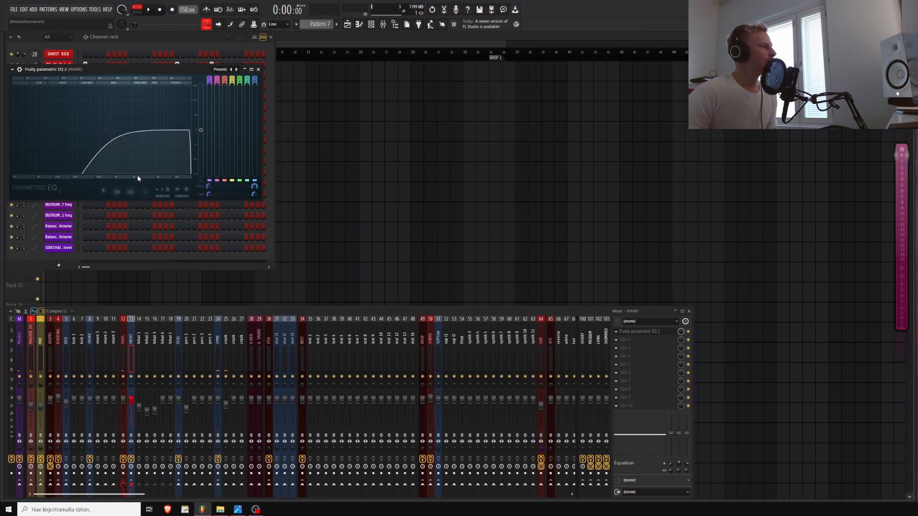
- Raise the HIHAT EQ's high-pass cutoff to about 2643 Hz while listening to the pattern, and close the EQ
left_click_drag(110, 134, 133, 135)
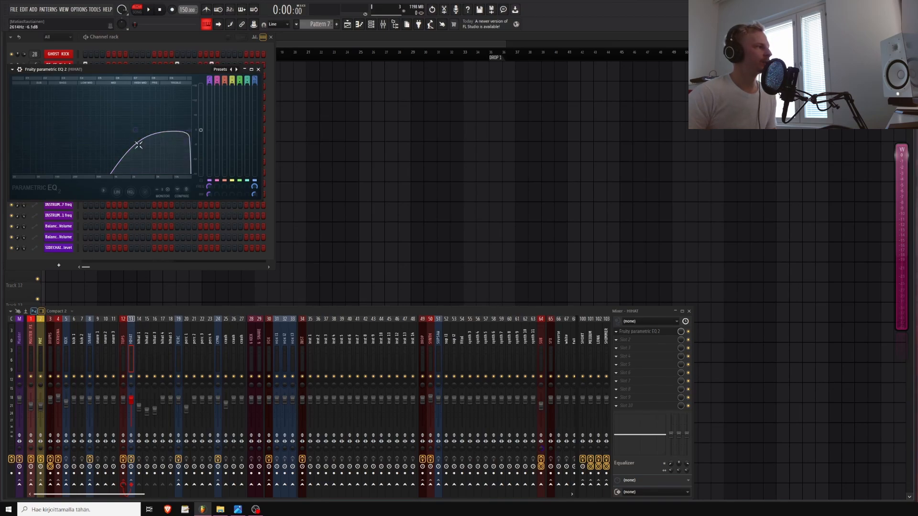
key("space")
mouse_move(134, 134)
left_mouse_down()
mouse_move(78, 129)
mouse_move(135, 130)
left_mouse_up()
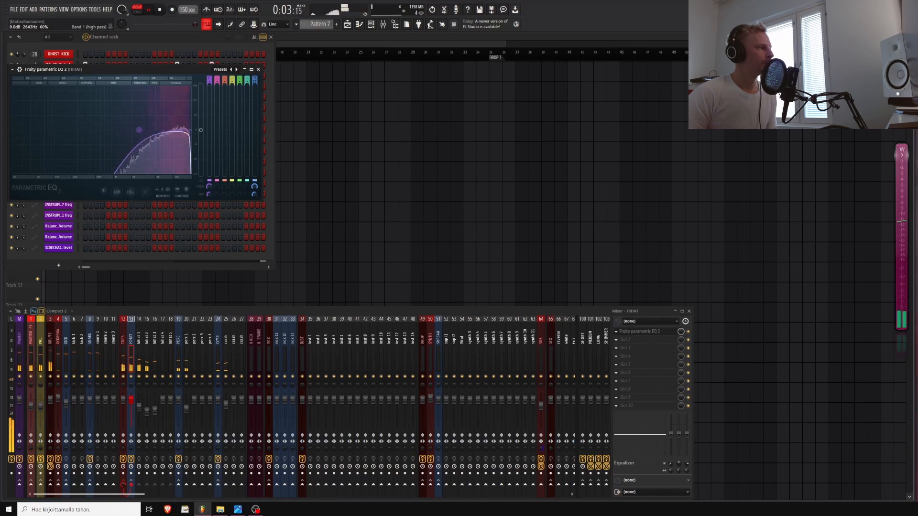
left_click(258, 70)
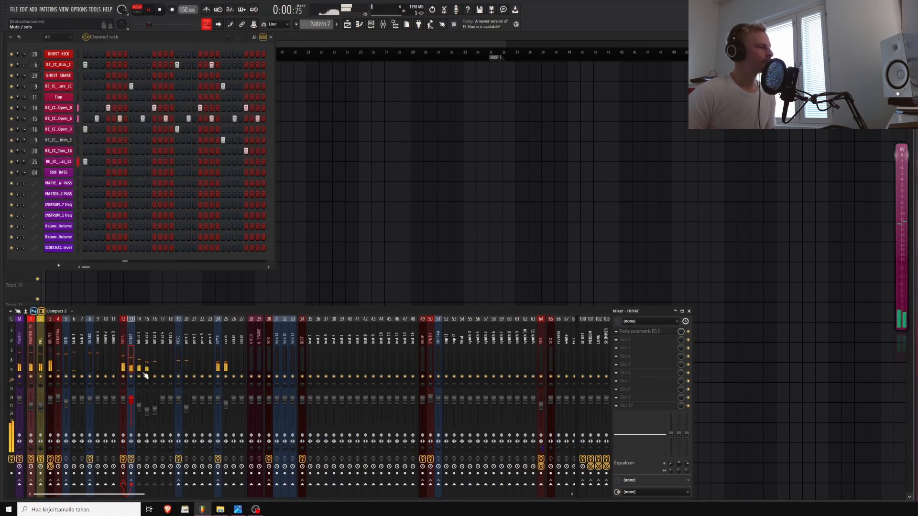
- Stop playback and open the ValhallaVintageVerb reverb on the TOPS mixer track to check its settings
key("space")
left_click(123, 363)
left_click(637, 347)
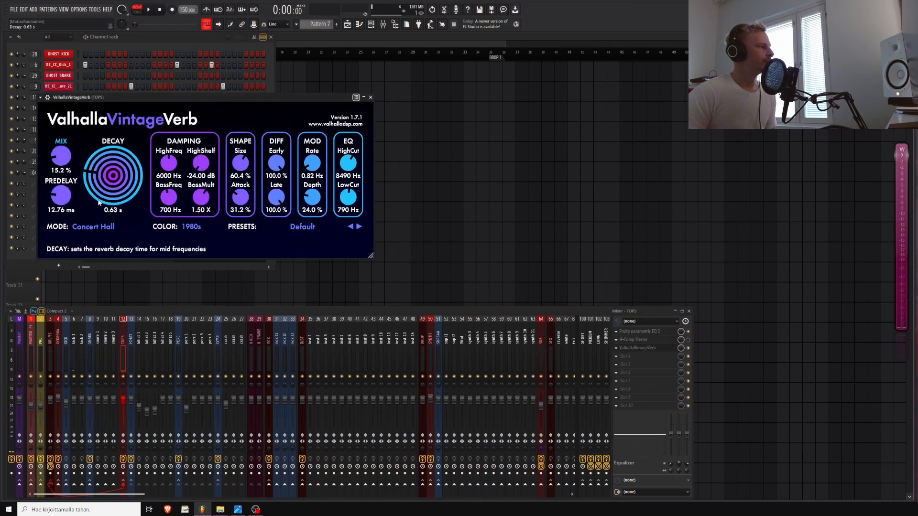
- Listen to the HIHAT group soloed, bring in the perc 1 and crash tracks as well, and stop playback
left_click(131, 369)
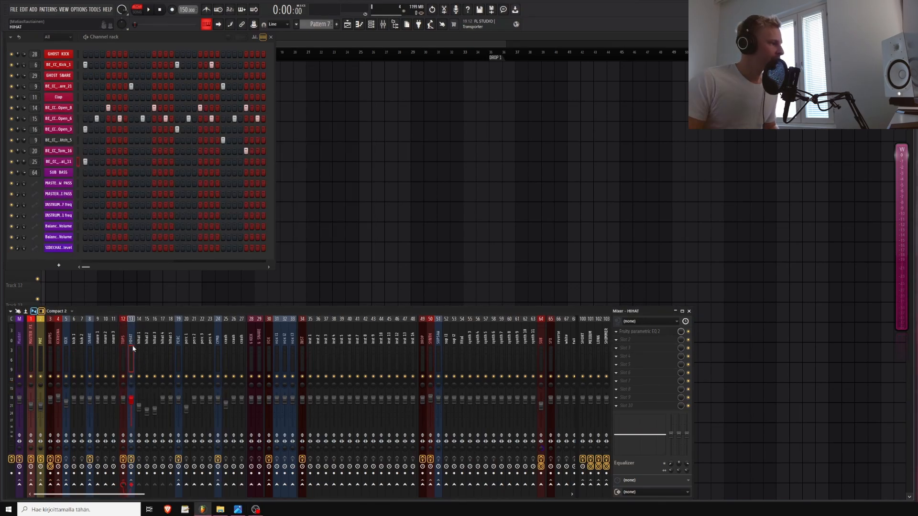
key("space")
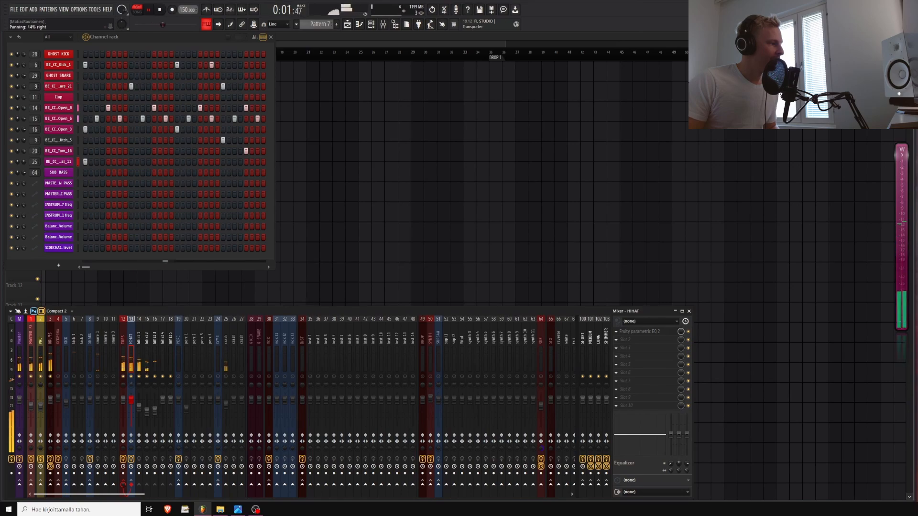
left_click(186, 376)
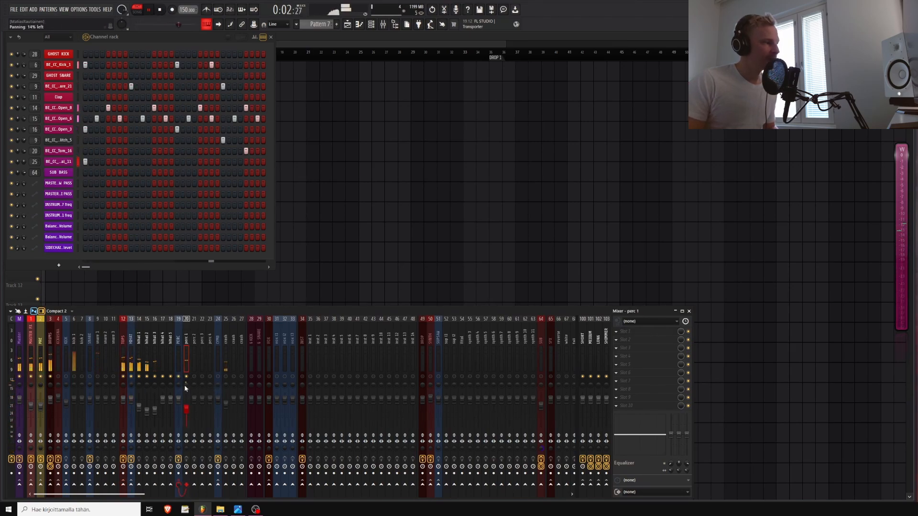
left_click(225, 378)
key("space")
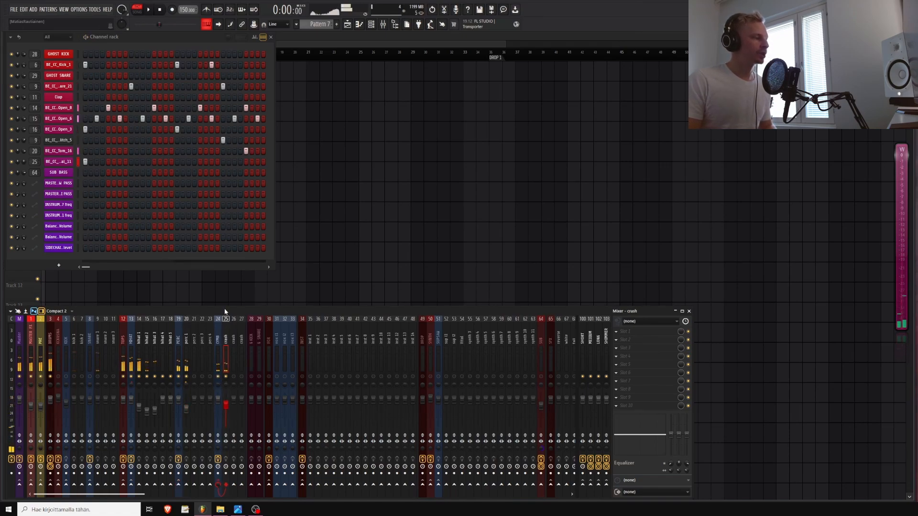
- Set ValhallaVintageVerb on the TOPS track to Room mode with a 12.4% mix during playback, and close it
left_click(128, 359)
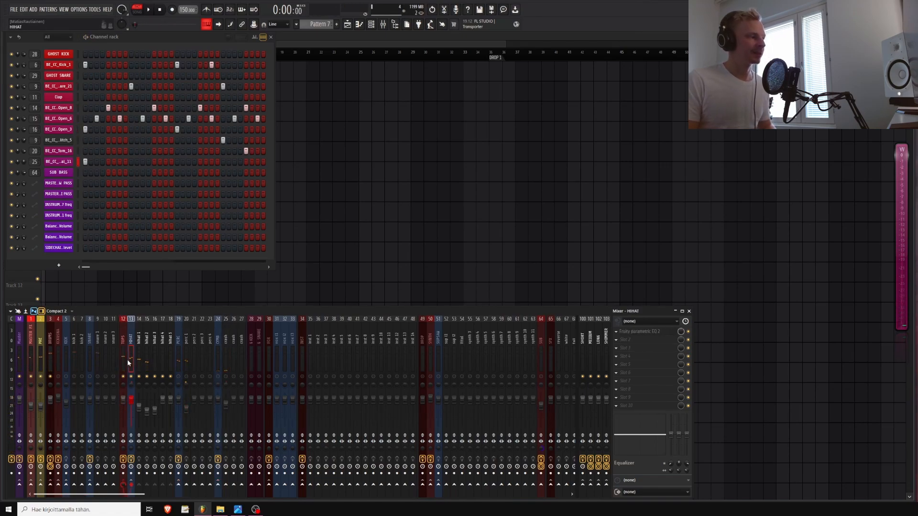
key("space")
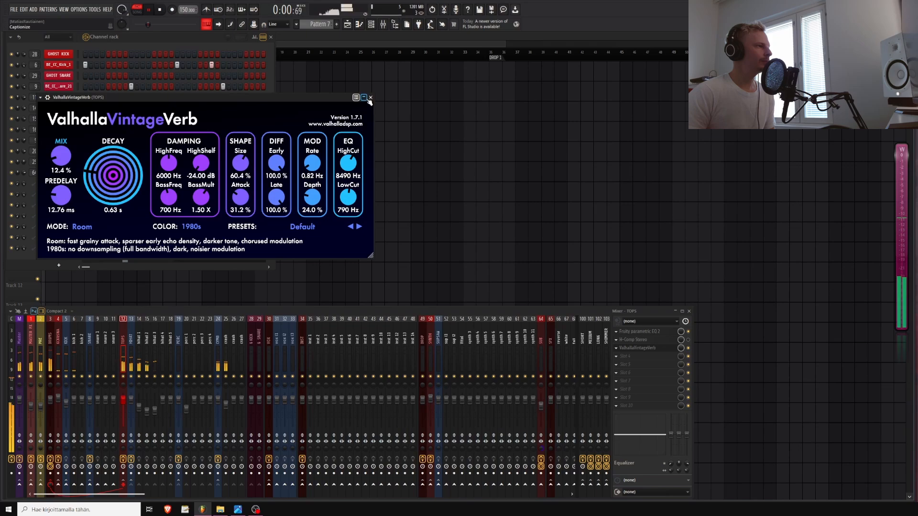
left_click(370, 98)
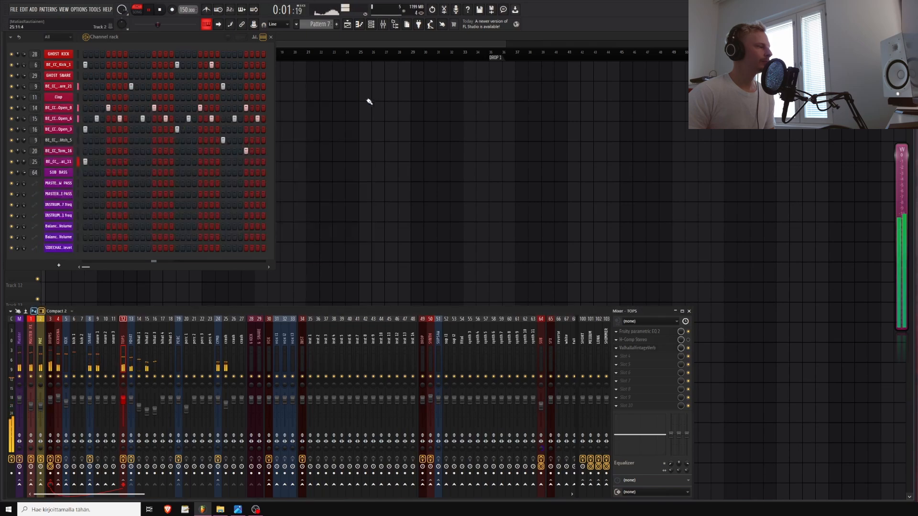